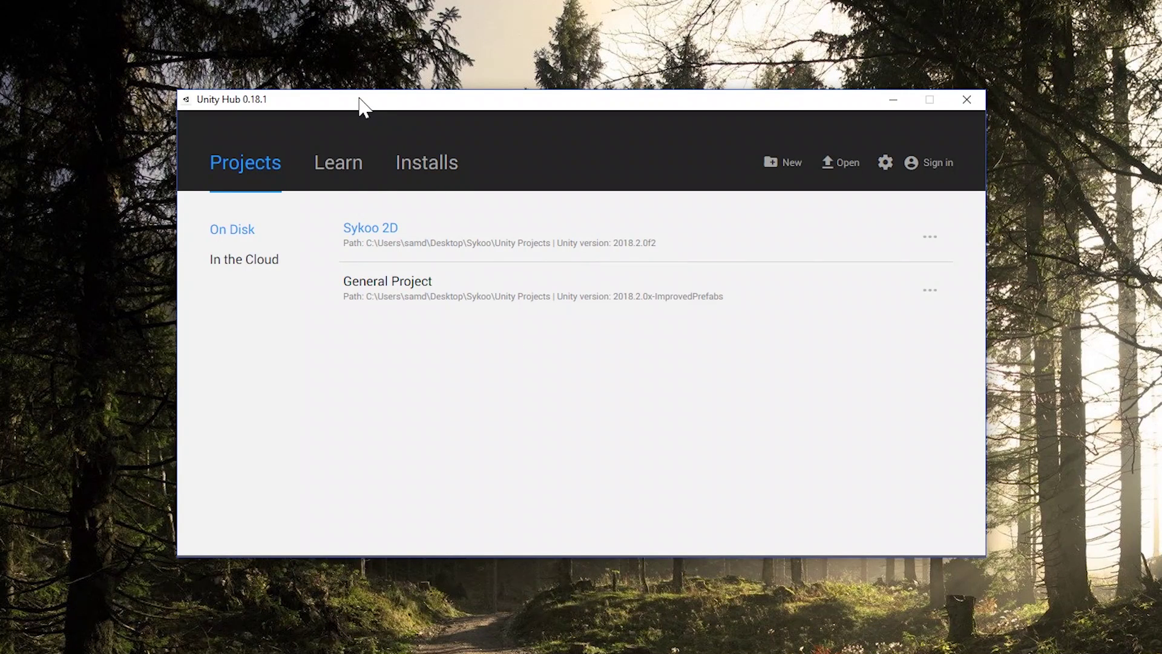
# - Compare the Hub's Official and Beta release lists on the Installs page, ending on Official Releases
pyautogui.moveTo(361, 107); pyautogui.dragTo(370, 111)
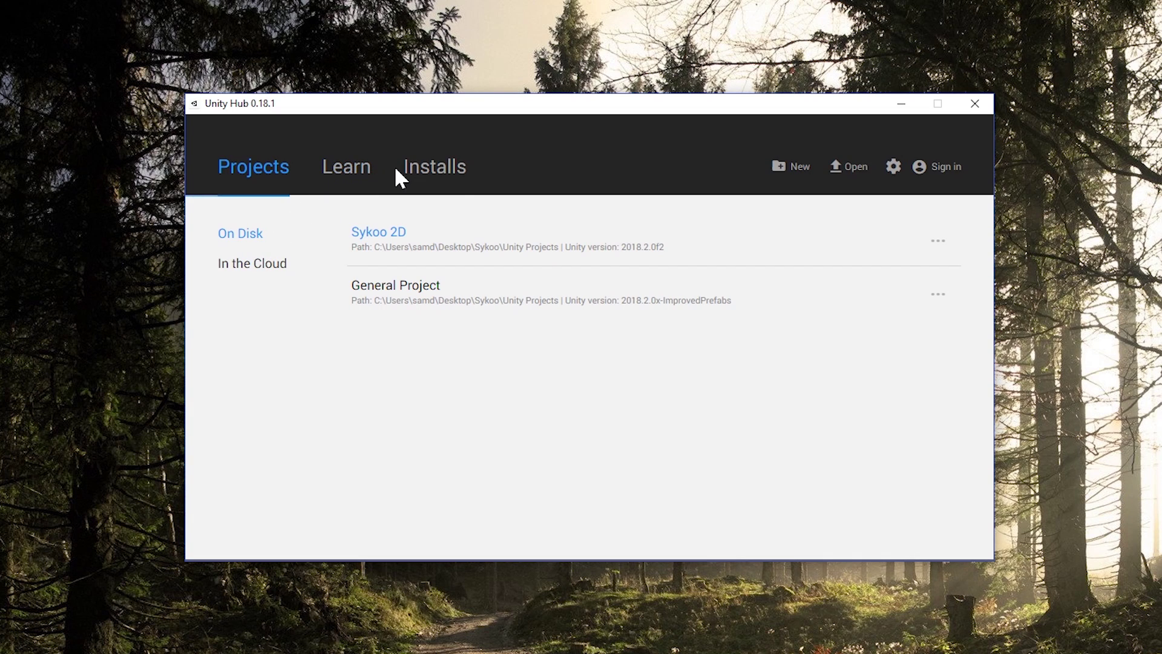
pyautogui.click(429, 176)
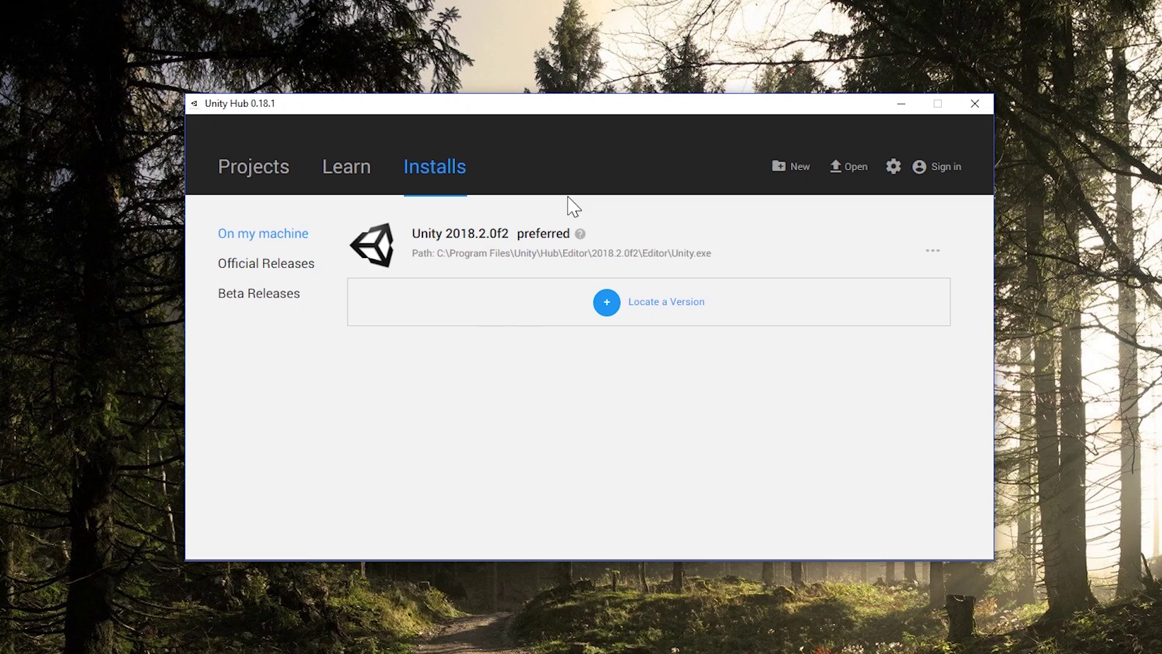
pyautogui.click(282, 274)
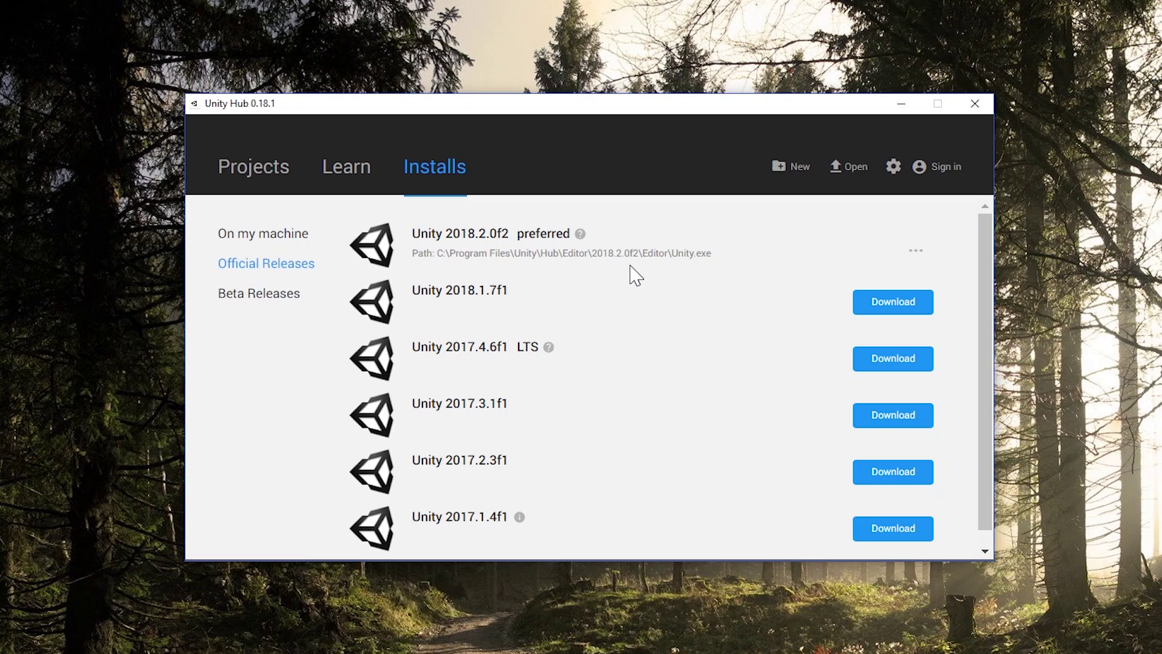
pyautogui.click(283, 297)
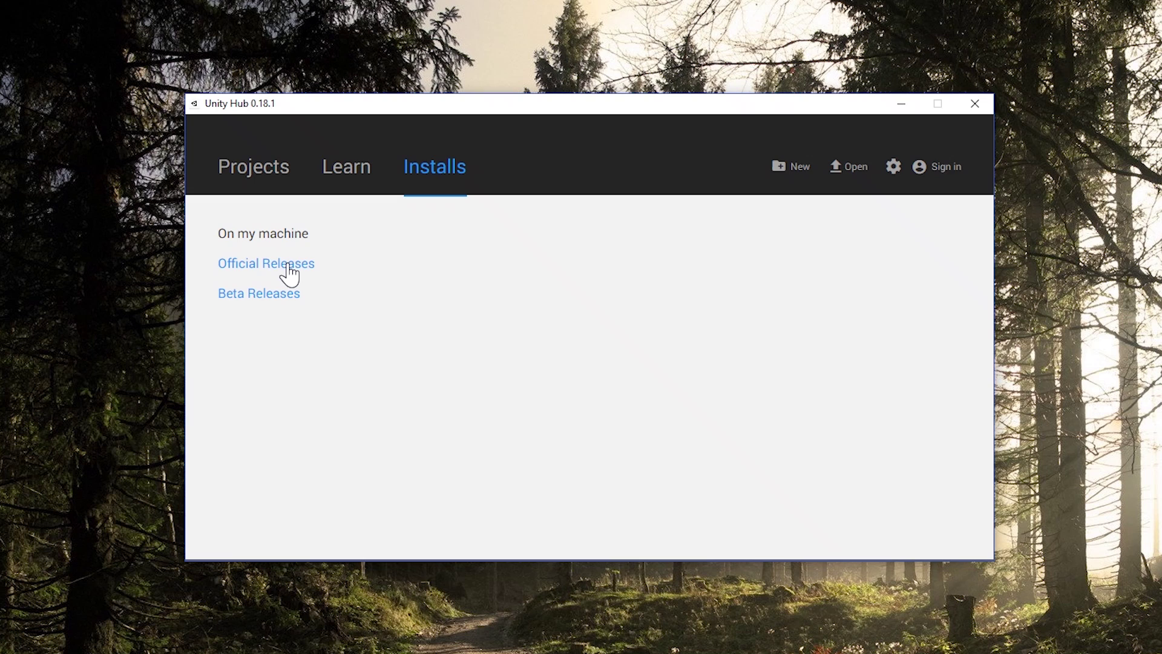
pyautogui.click(289, 274)
pyautogui.scroll(-1, 622, 364)
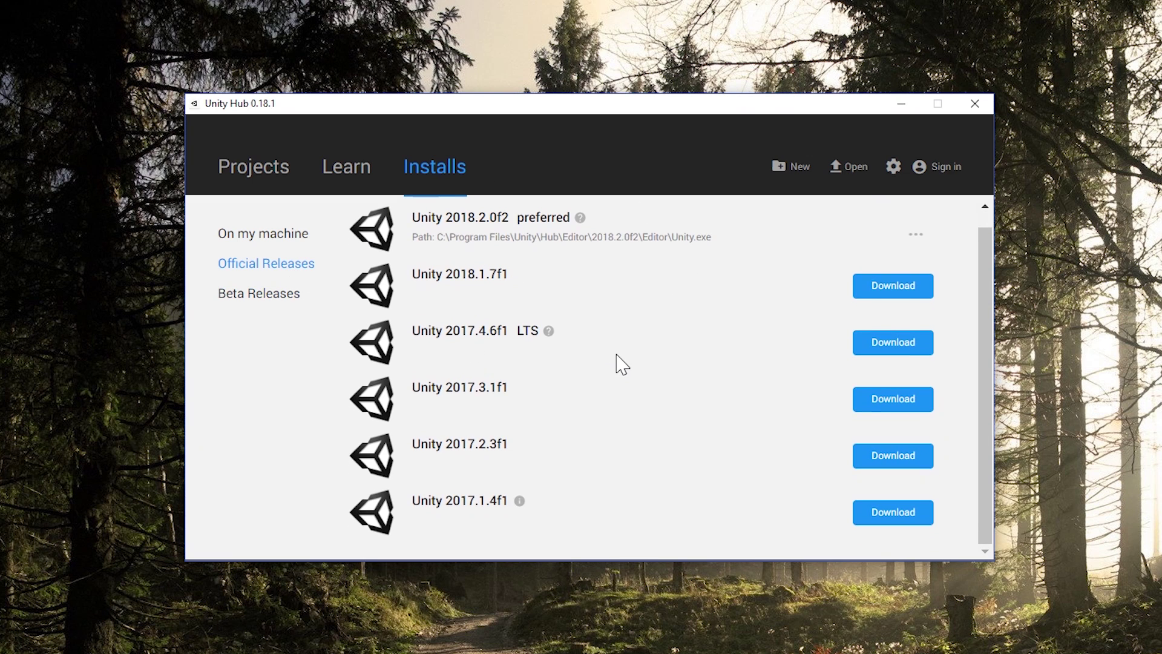
pyautogui.scroll(1, 622, 363)
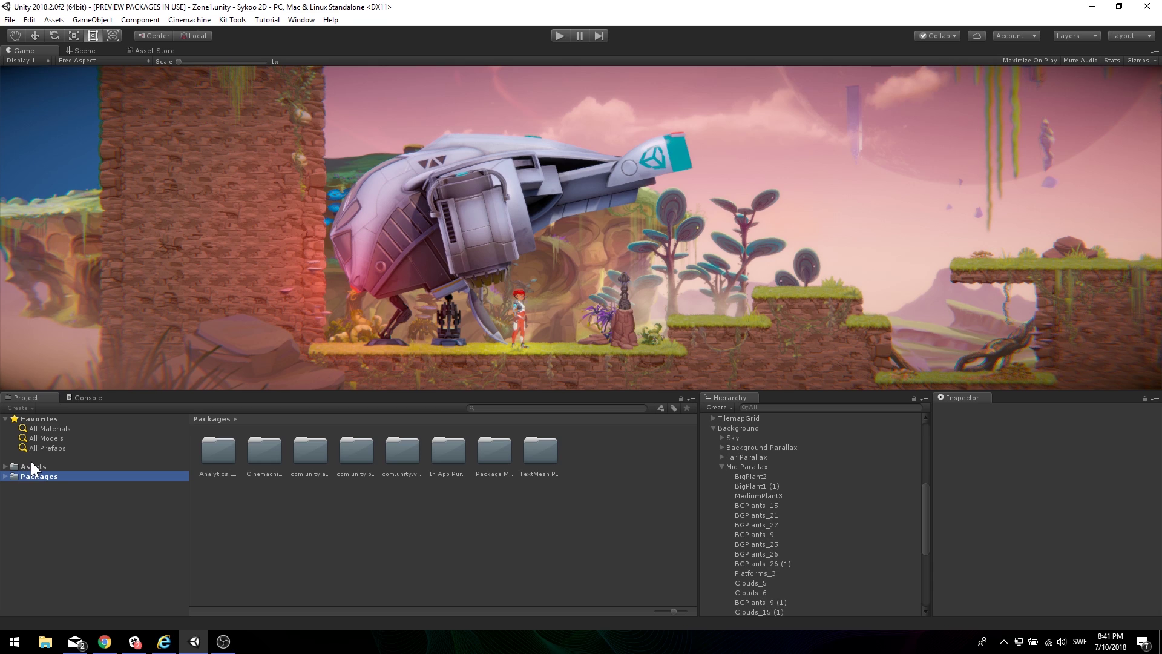
# - Show the Assets folder contents and expand Packages into its eight package folders
pyautogui.click(31, 465)
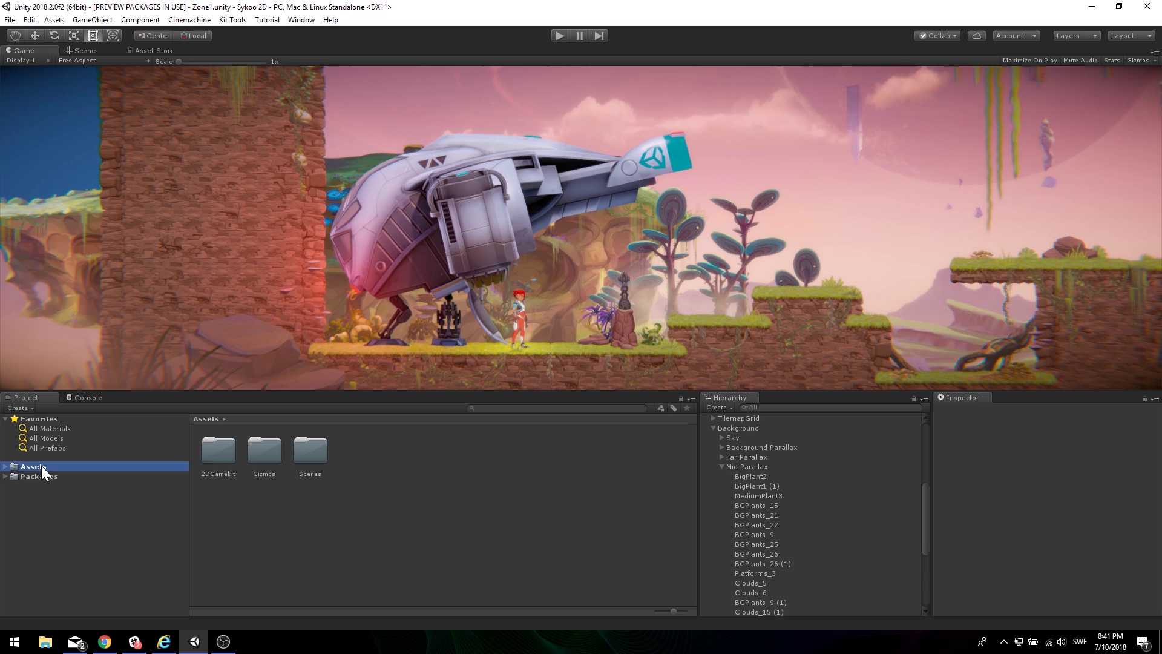
pyautogui.click(5, 477)
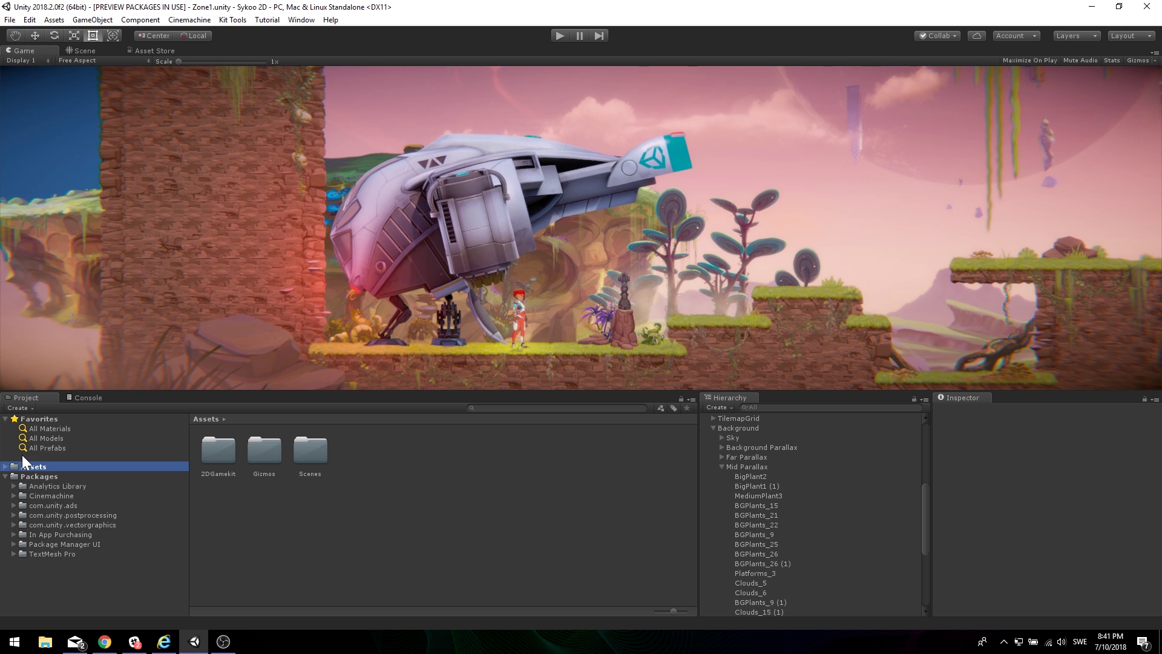
pyautogui.click(290, 18)
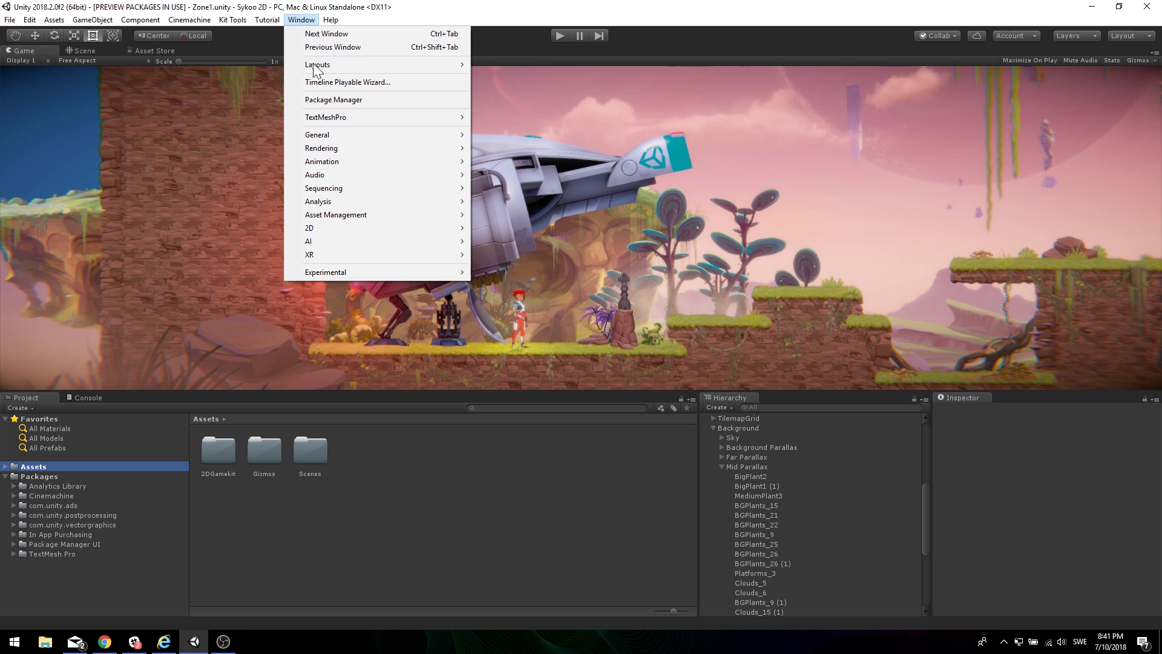
pyautogui.click(324, 101)
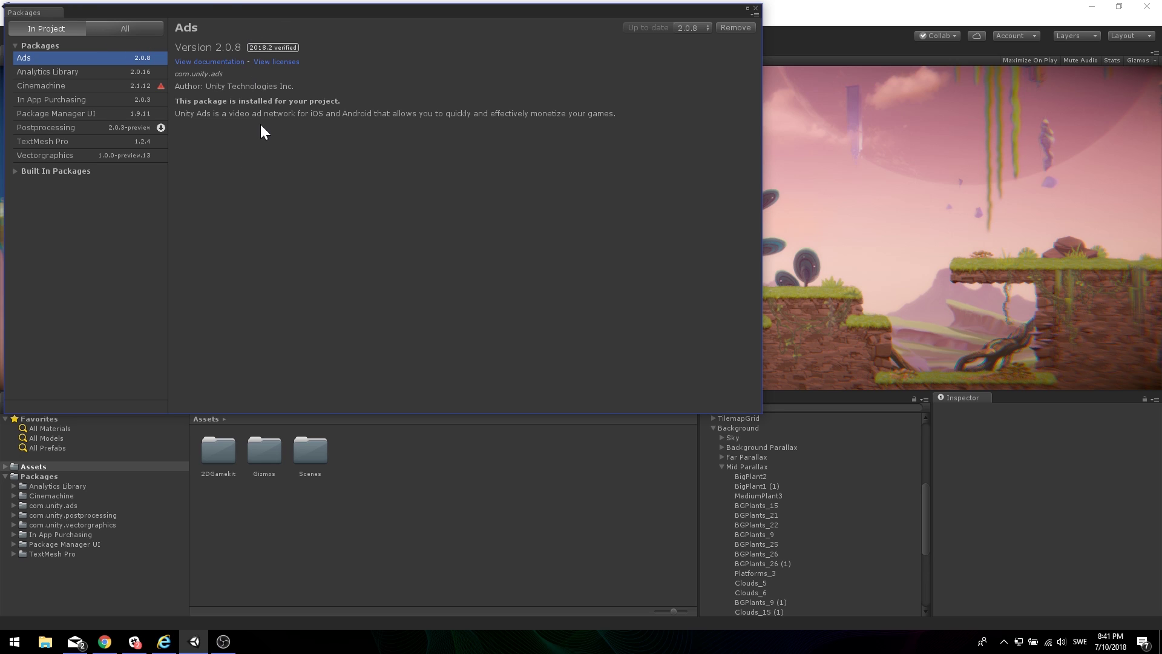
pyautogui.click(101, 26)
pyautogui.scroll(-5, 55, 145)
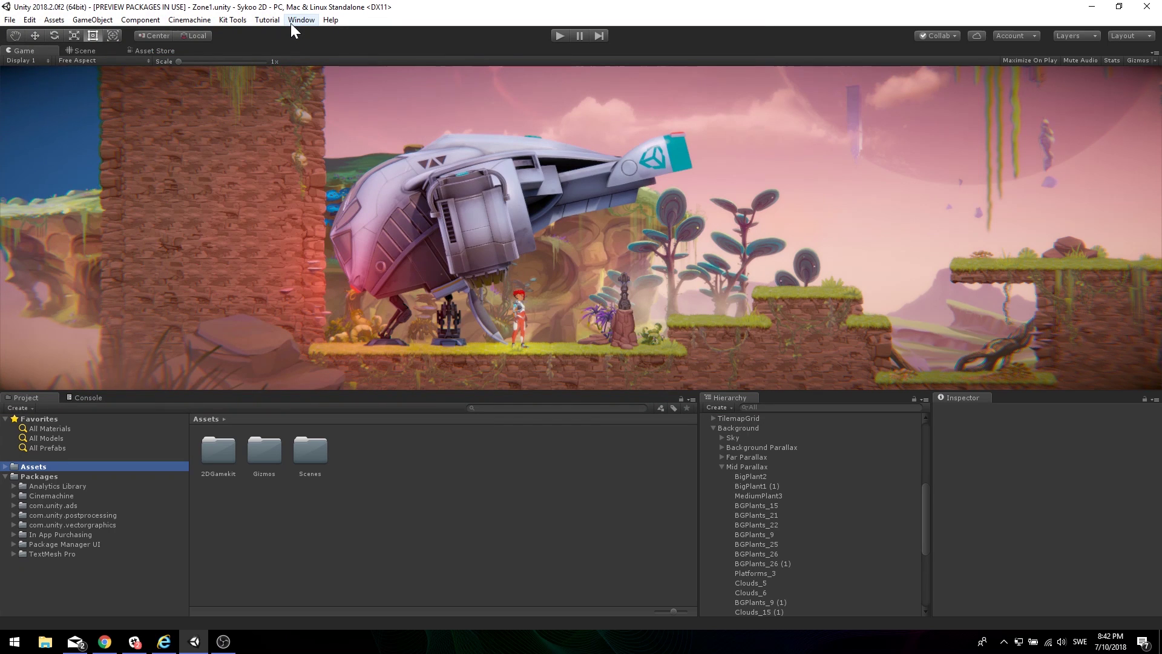
# - Browse the Window menu's General, Rendering, Sequencing and Analysis submenus
pyautogui.click(291, 23)
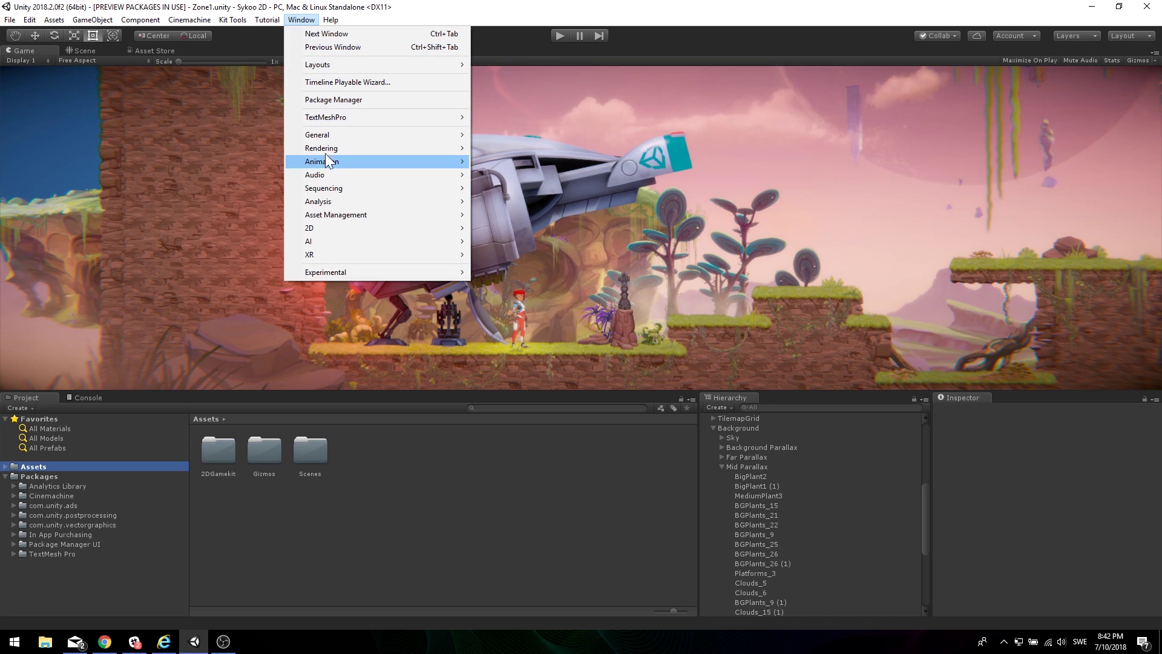
pyautogui.moveTo(333, 138)
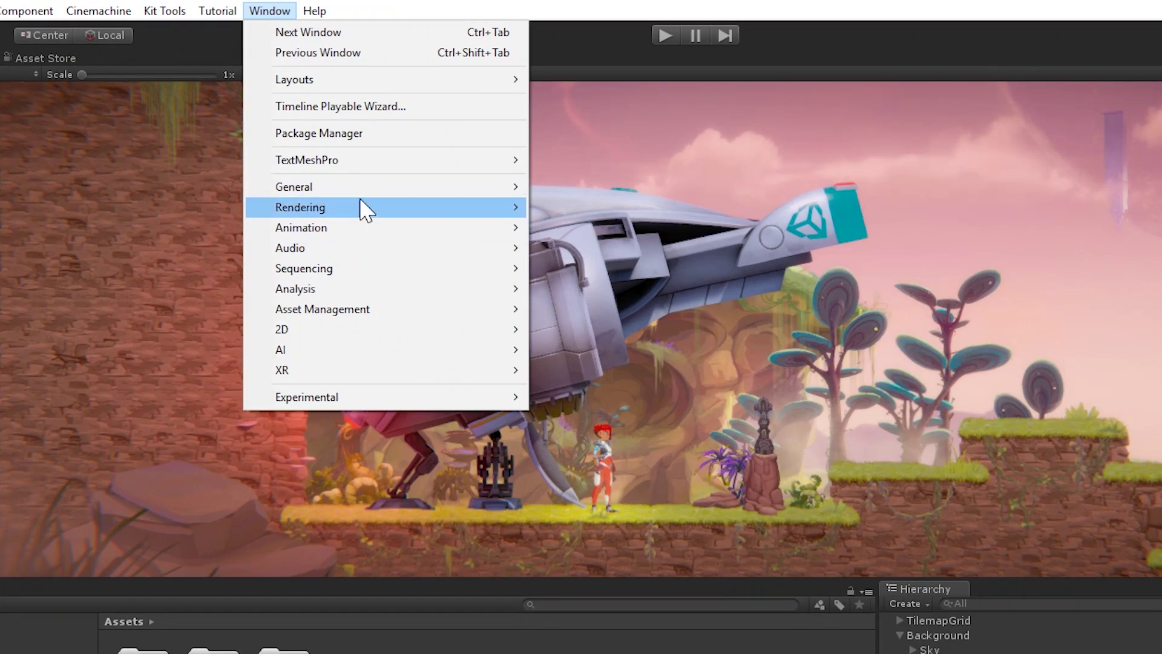
pyautogui.moveTo(358, 119)
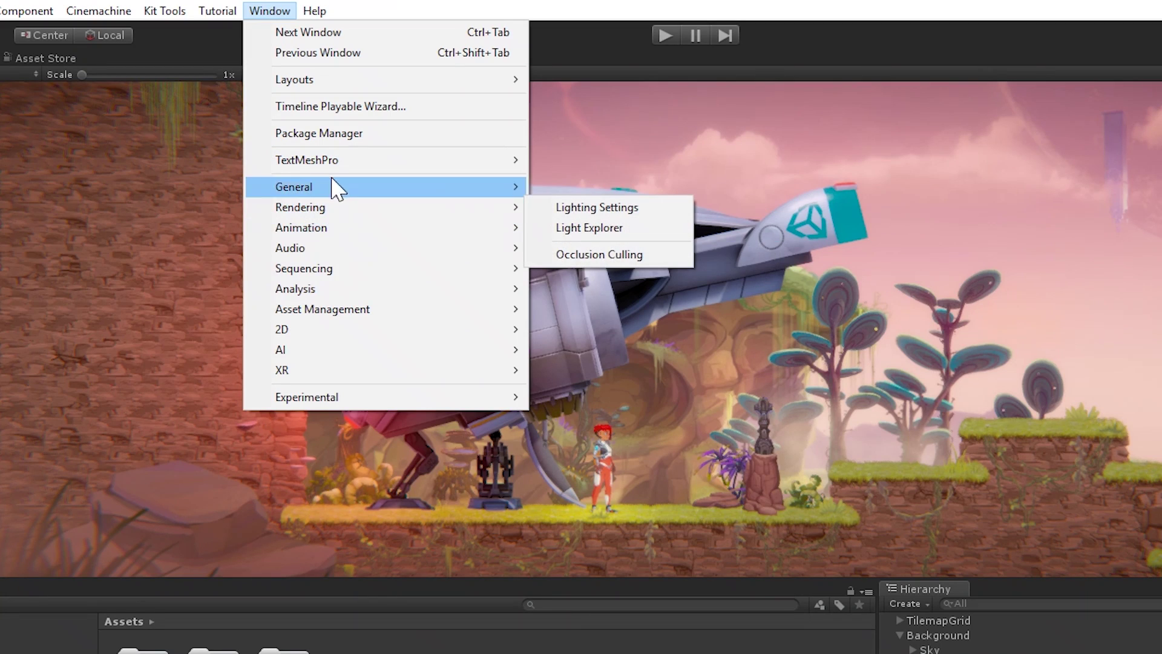
pyautogui.moveTo(328, 180)
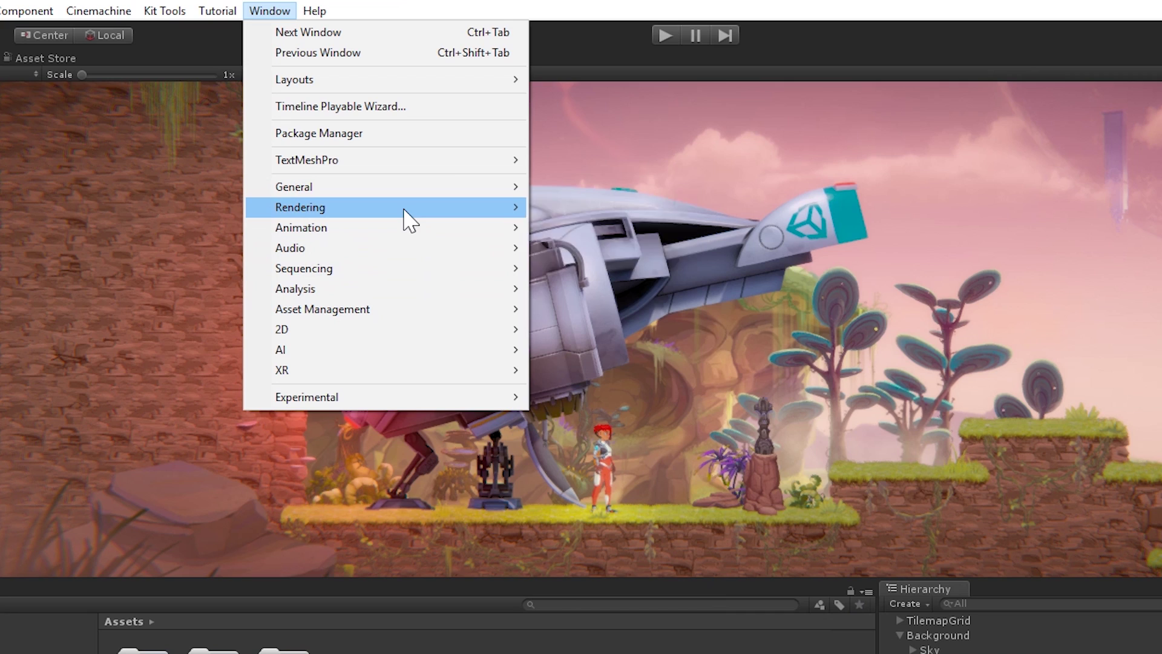
pyautogui.moveTo(405, 209)
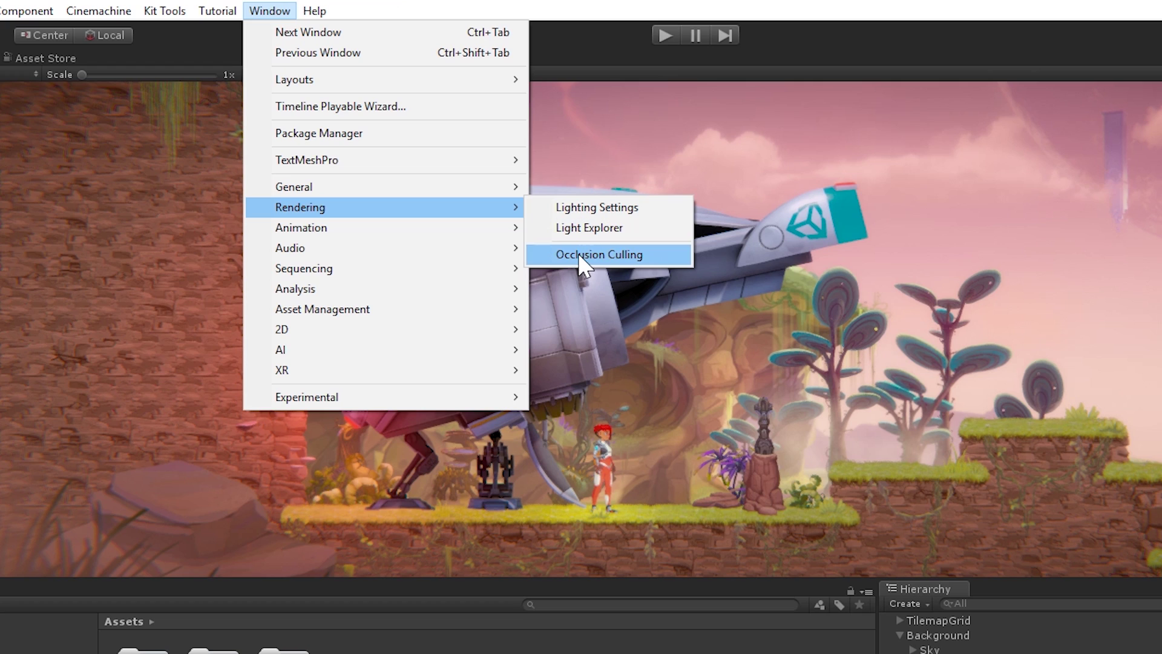
pyautogui.moveTo(389, 236)
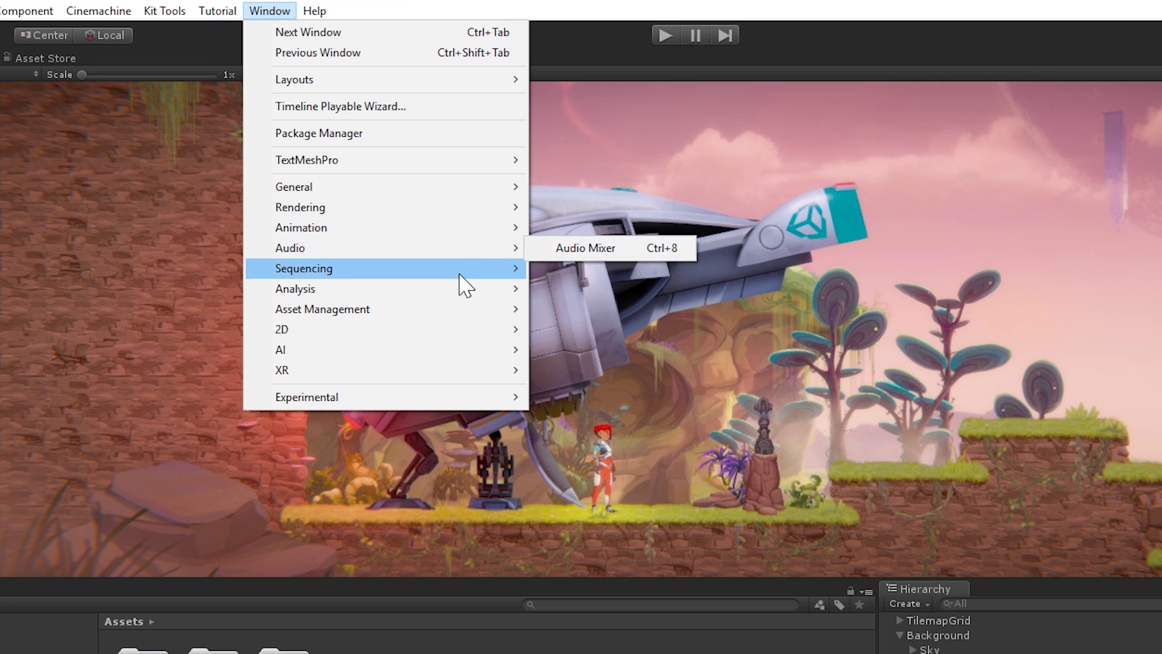
pyautogui.moveTo(452, 275)
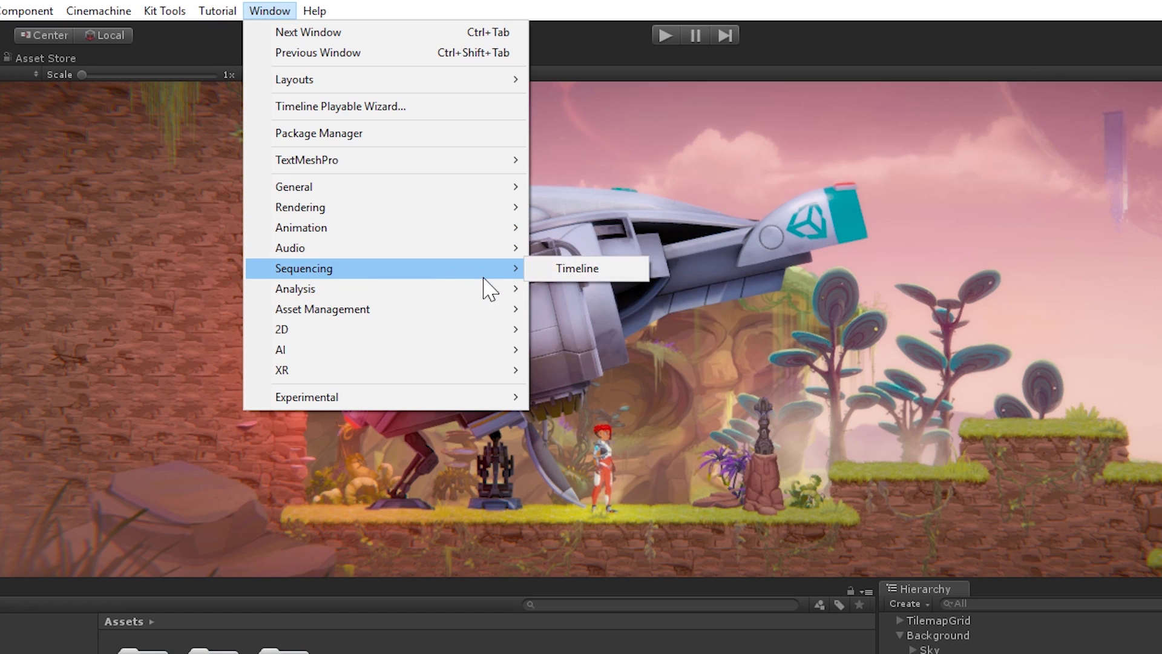
pyautogui.moveTo(501, 293)
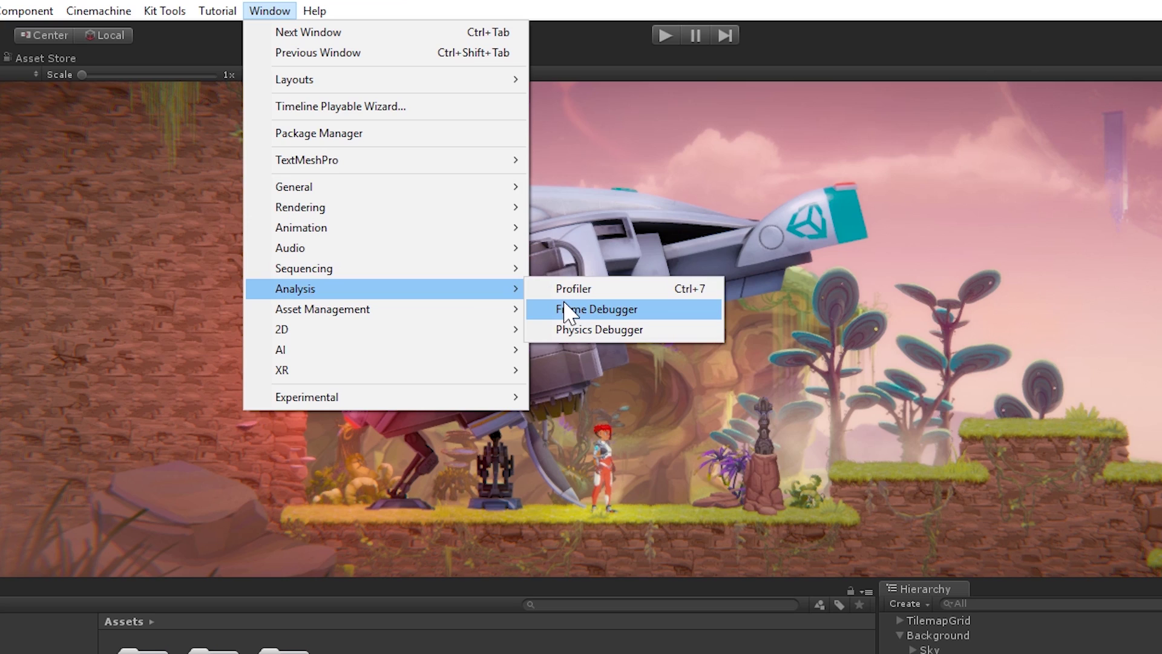
pyautogui.press('Up')
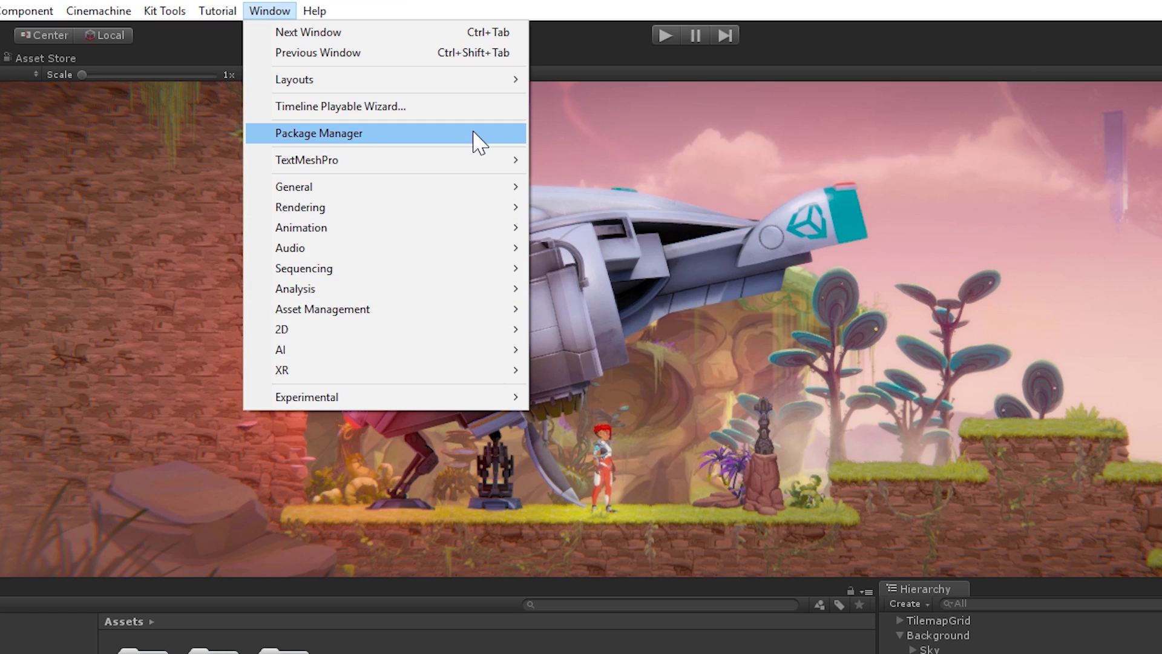
pyautogui.moveTo(430, 176)
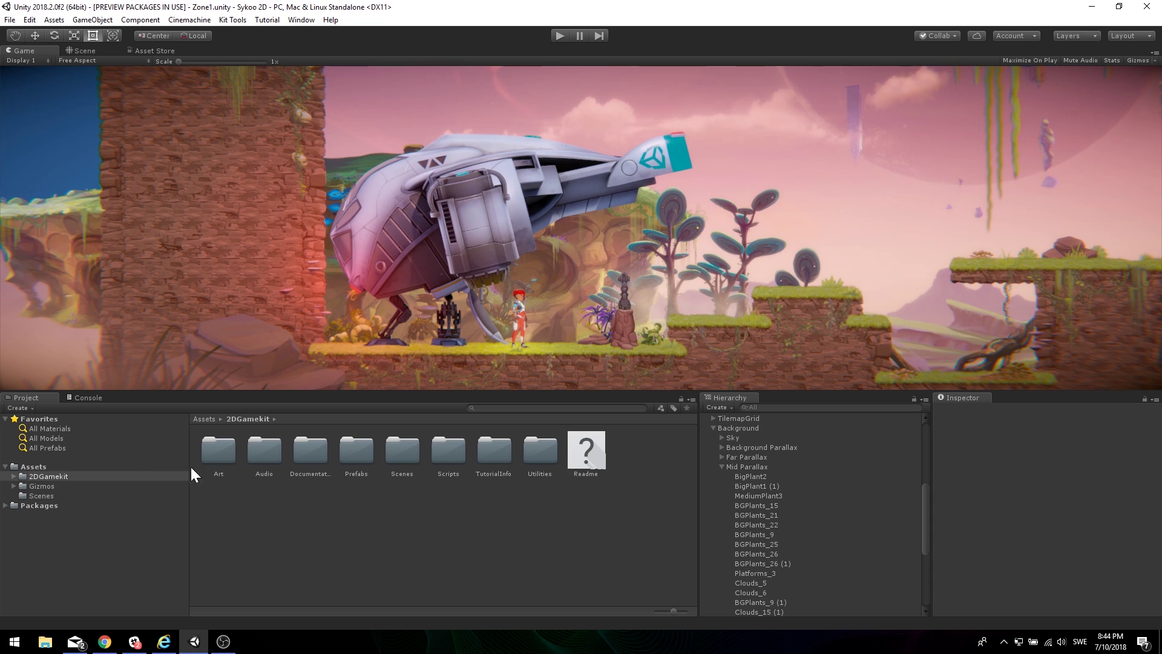
# - Look inside 2DGamekit's Art folder, return to 2DGamekit, and bring up the Art folder's context menu
pyautogui.click(13, 477)
pyautogui.click(43, 487)
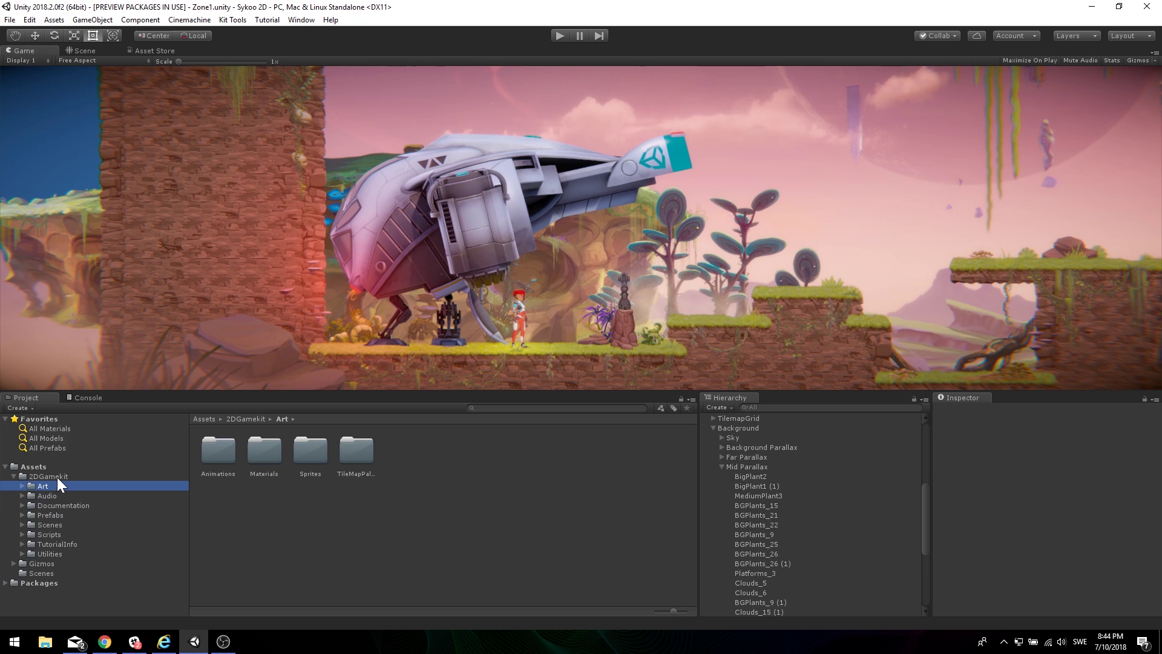
pyautogui.click(57, 477)
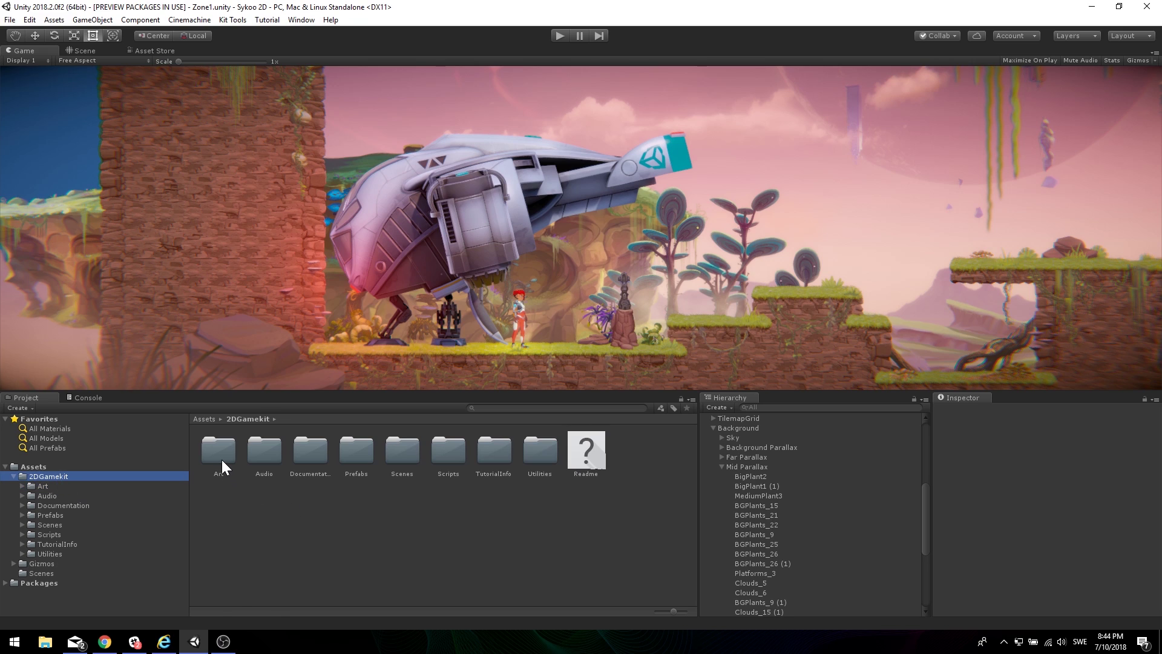
pyautogui.rightClick(221, 459)
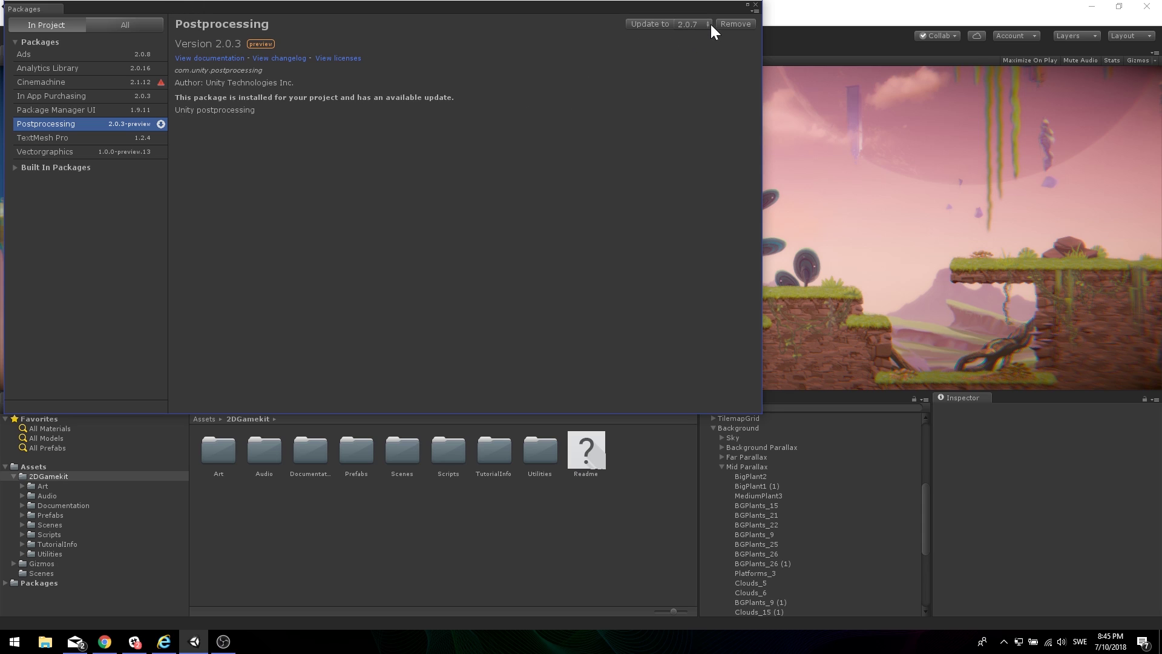
# - Remove the Postprocessing package and view the In App Purchasing package details
pyautogui.click(740, 27)
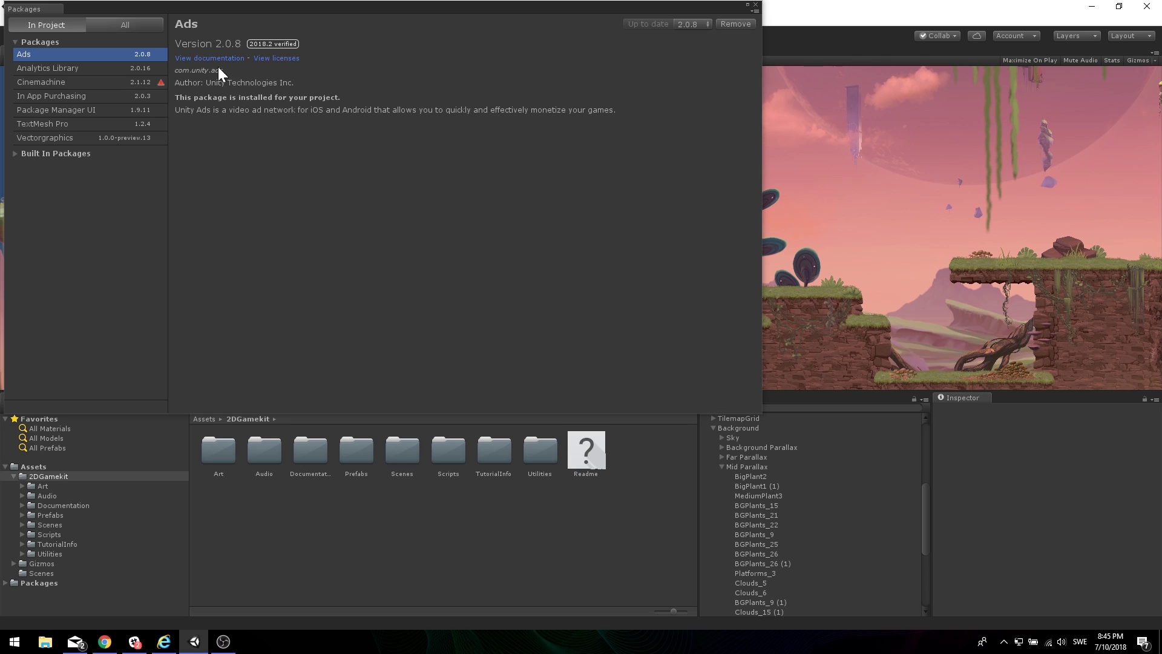
pyautogui.click(86, 92)
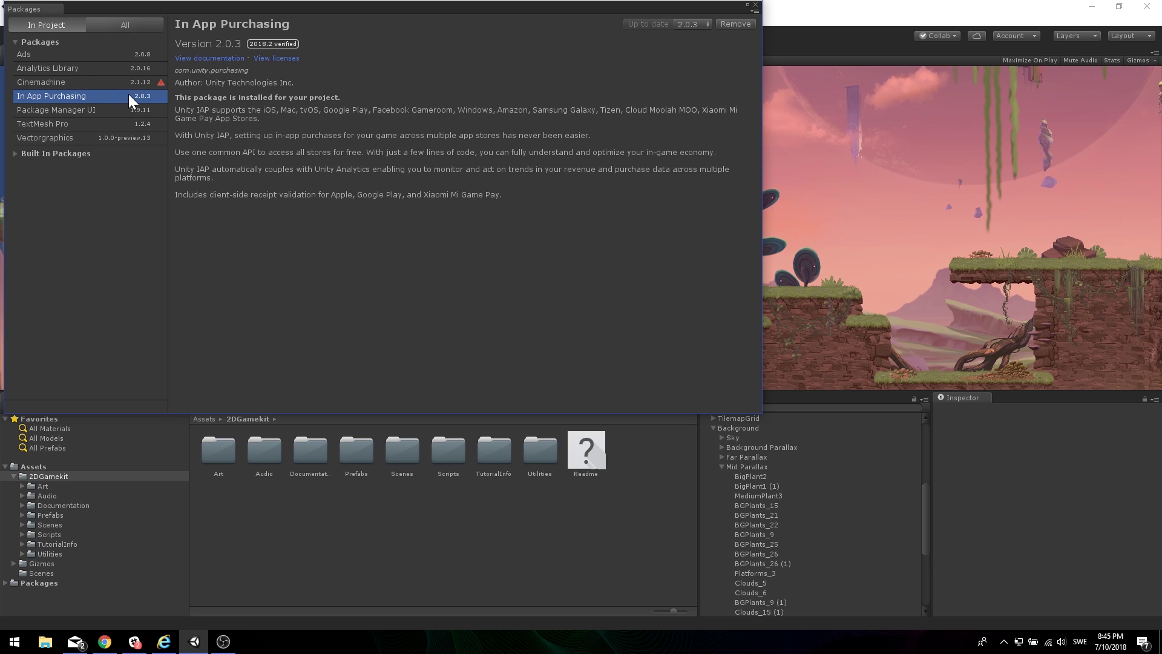
pyautogui.click(147, 25)
# - Switch the TextMesh Pro package to version 1.1.0 from its version list
pyautogui.click(101, 125)
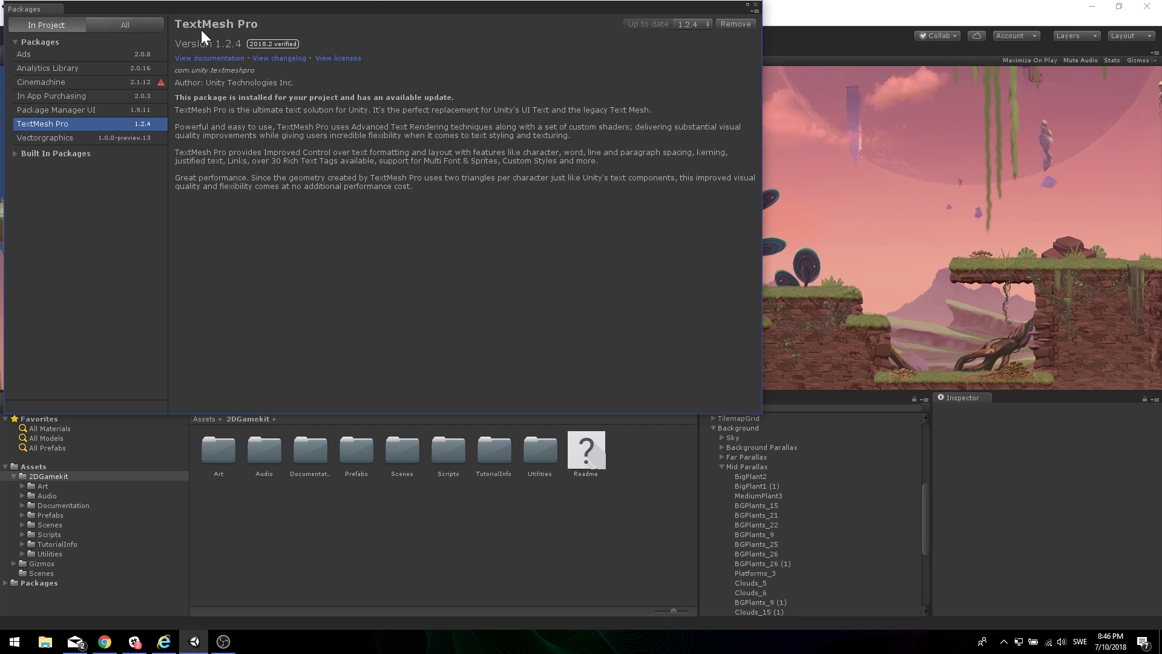
pyautogui.click(686, 27)
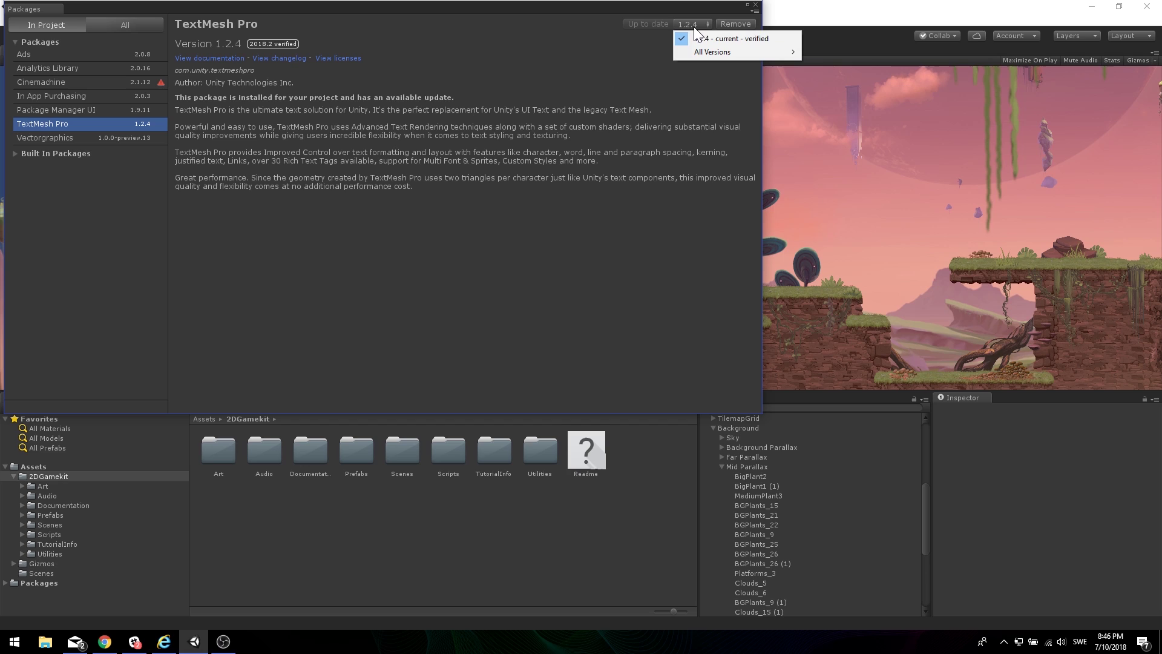
pyautogui.moveTo(696, 49)
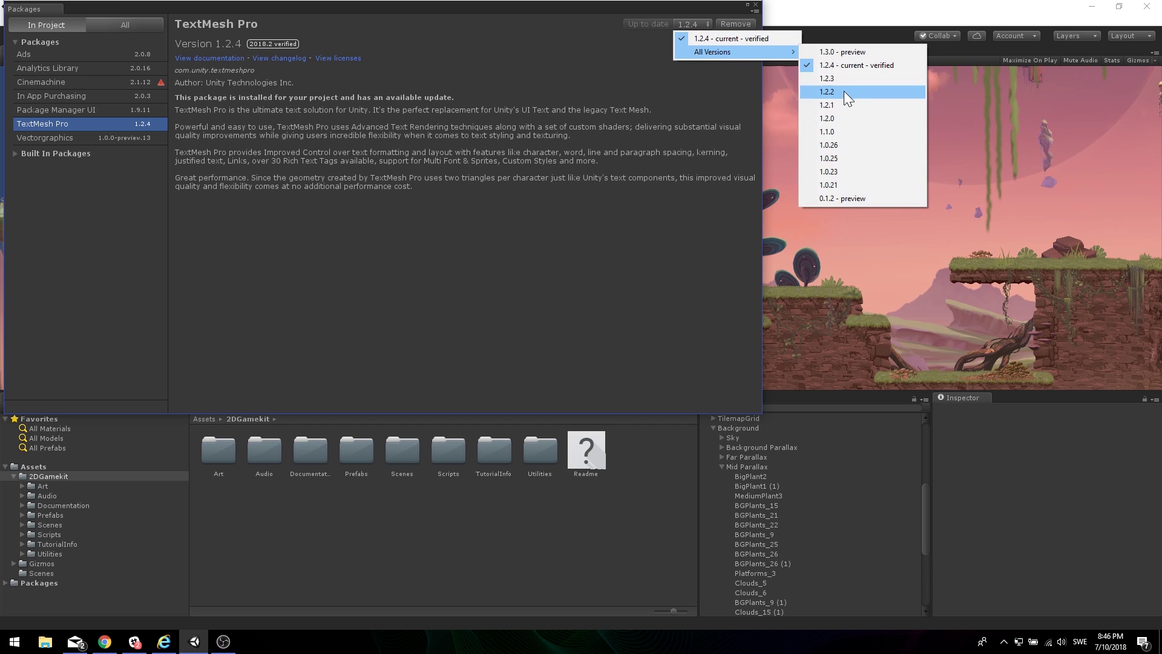
pyautogui.click(857, 127)
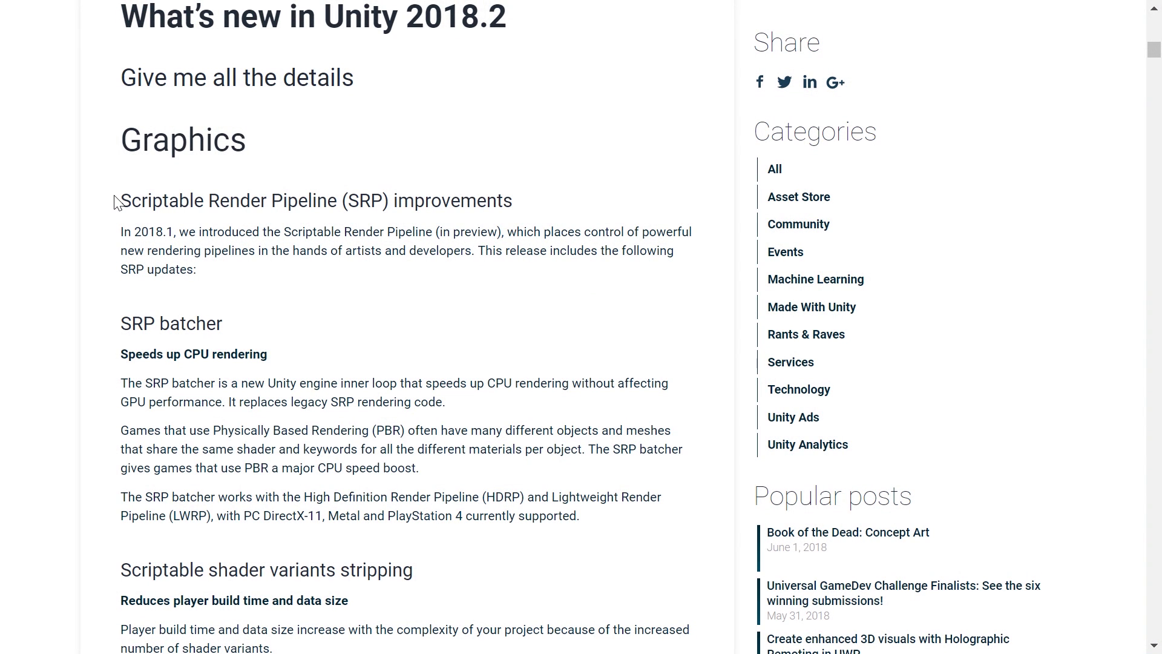
# - Highlight the SRP improvements, SRP batcher and shader variants stripping text while reading down
pyautogui.moveTo(117, 202); pyautogui.dragTo(254, 272)
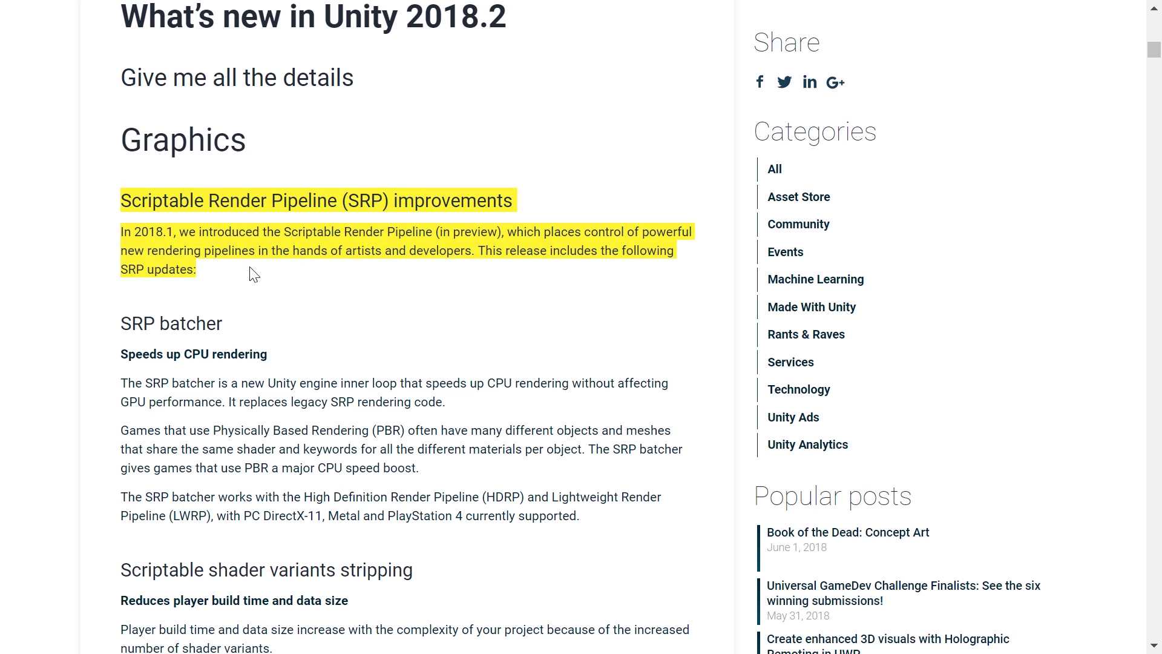
pyautogui.moveTo(120, 324); pyautogui.dragTo(604, 526)
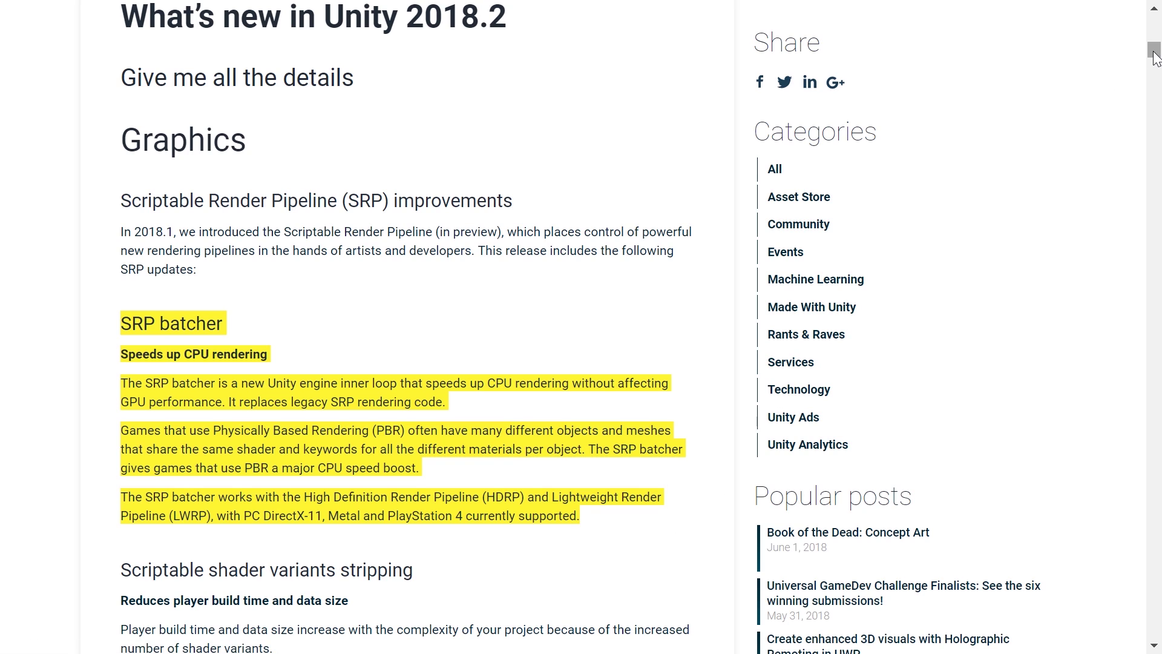
pyautogui.moveTo(1154, 54); pyautogui.dragTo(1157, 60)
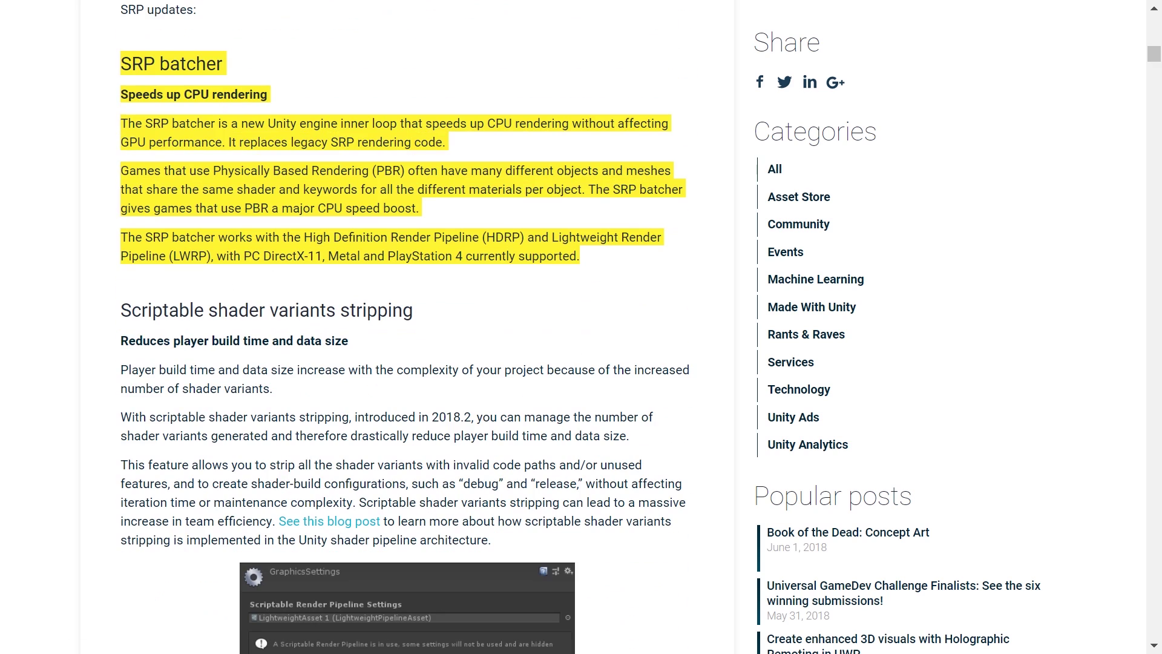
pyautogui.moveTo(120, 310); pyautogui.dragTo(503, 544)
pyautogui.scroll(-2, 708, 545)
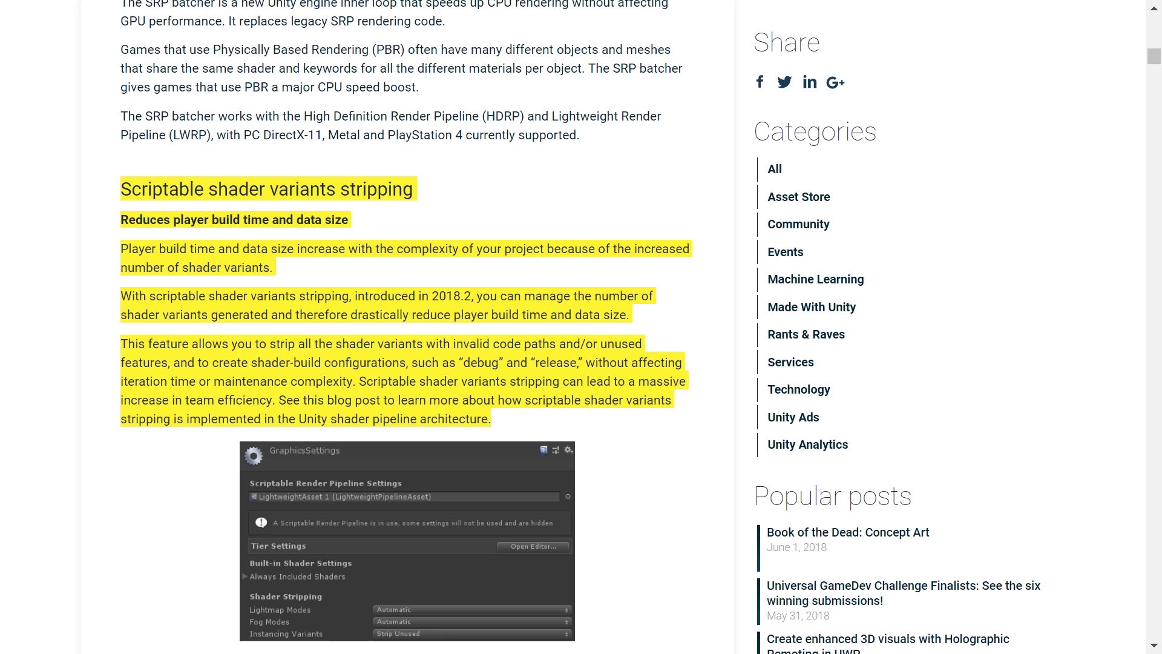
pyautogui.scroll(-1, 406, 303)
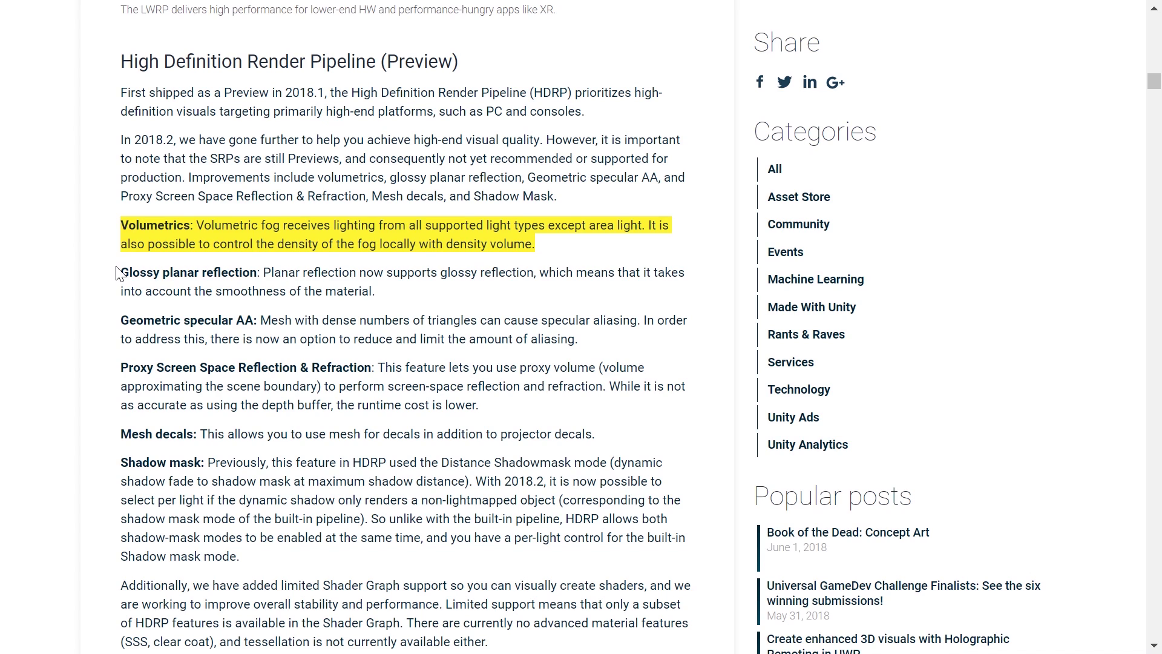
# - Highlight the Glossy planar reflection paragraph and read down to the Progressive Lightmapper sections
pyautogui.moveTo(121, 272); pyautogui.dragTo(385, 294)
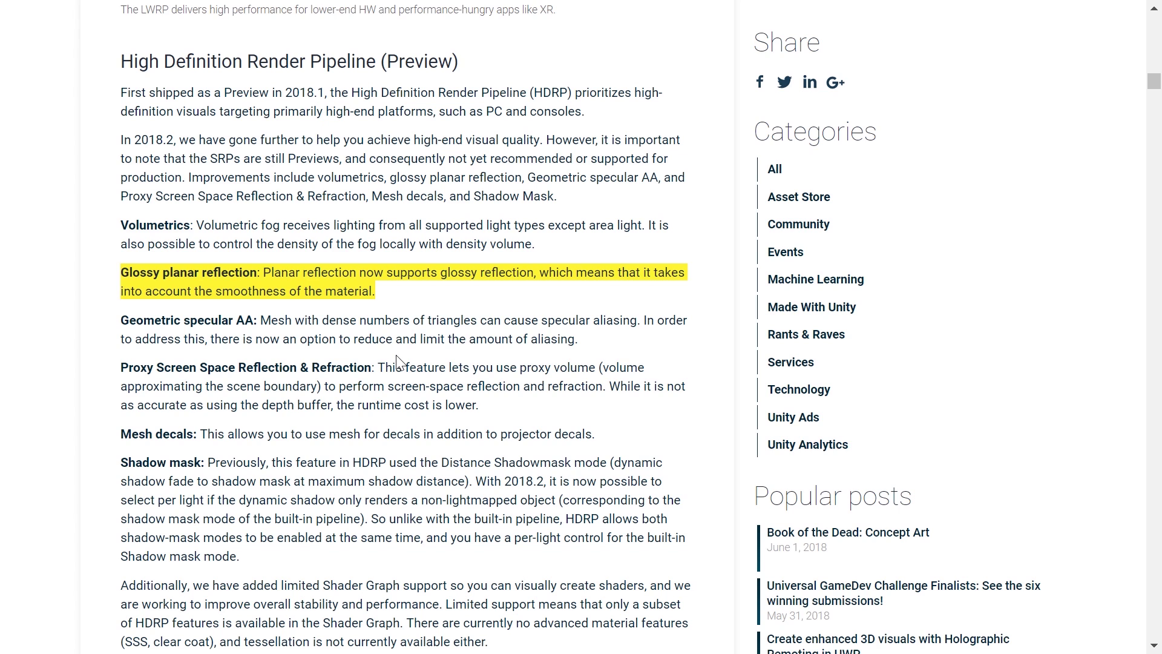
pyautogui.scroll(-2, 396, 362)
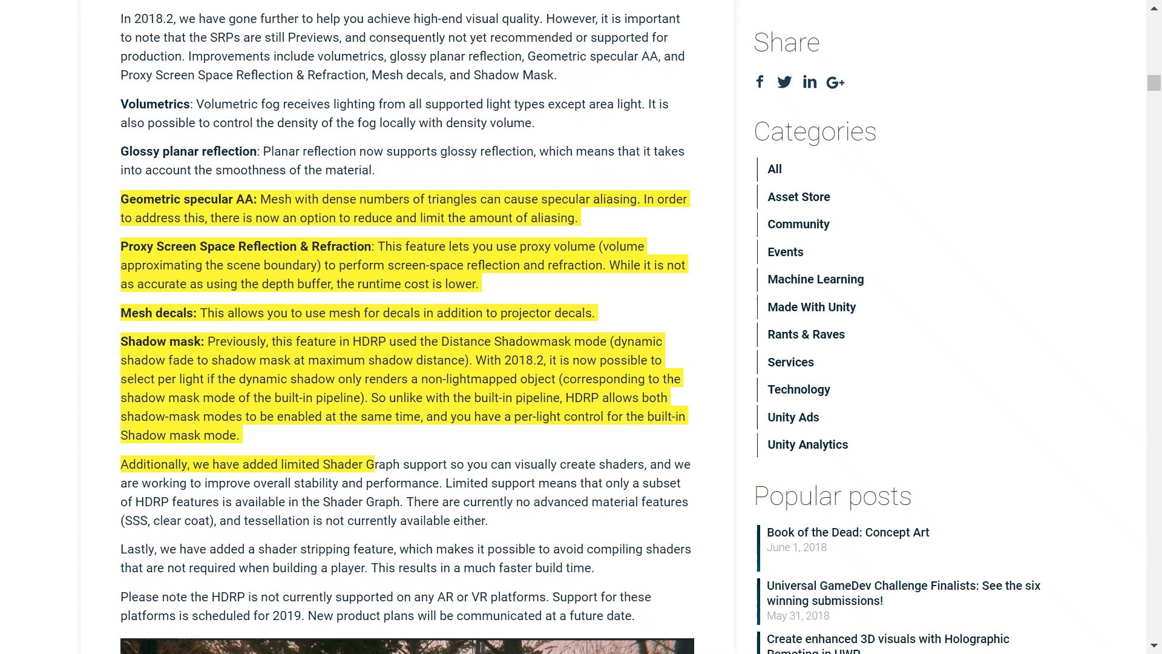
pyautogui.scroll(-2, 396, 361)
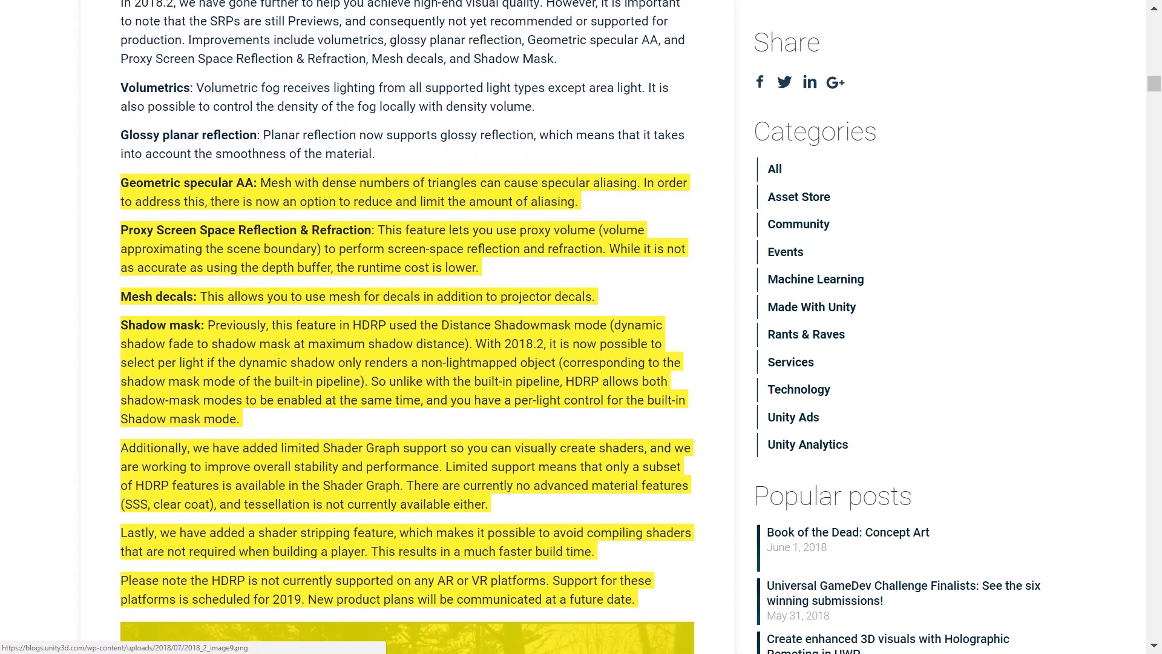
pyautogui.scroll(-5, 397, 362)
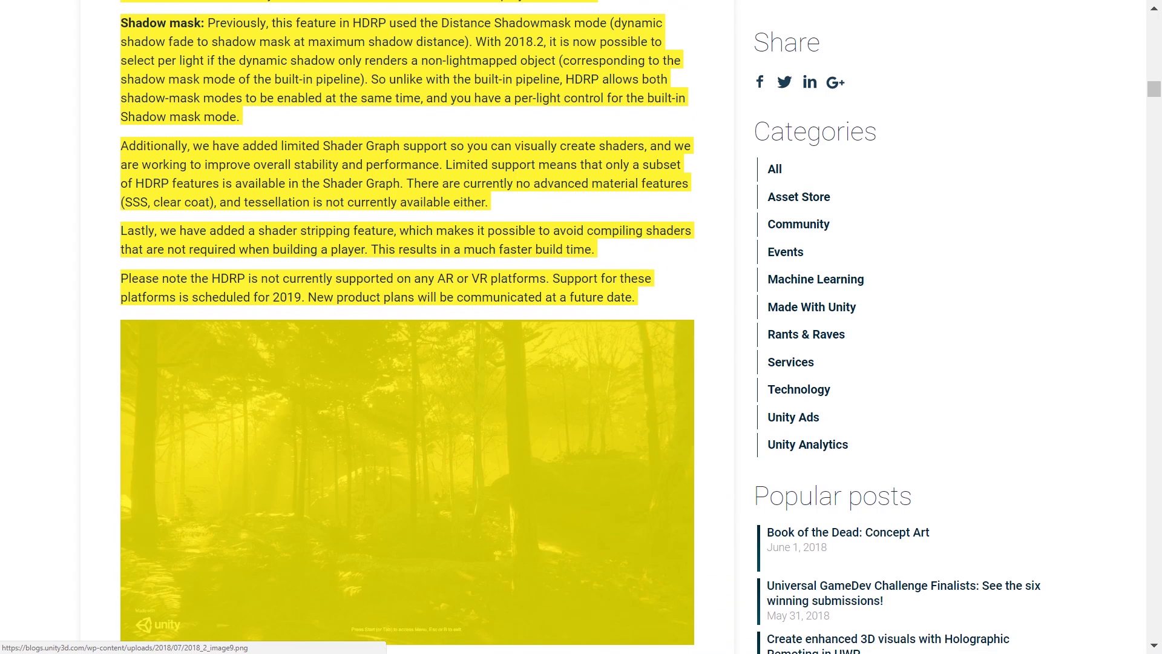
pyautogui.scroll(-4, 530, 610)
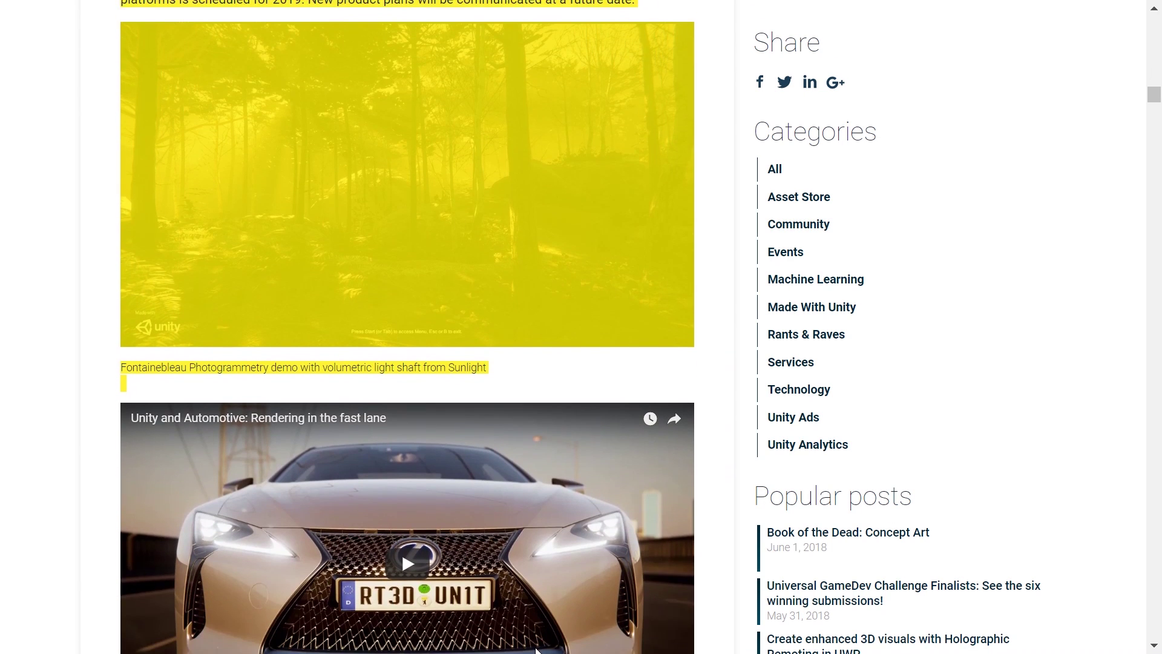
pyautogui.scroll(-10, 530, 610)
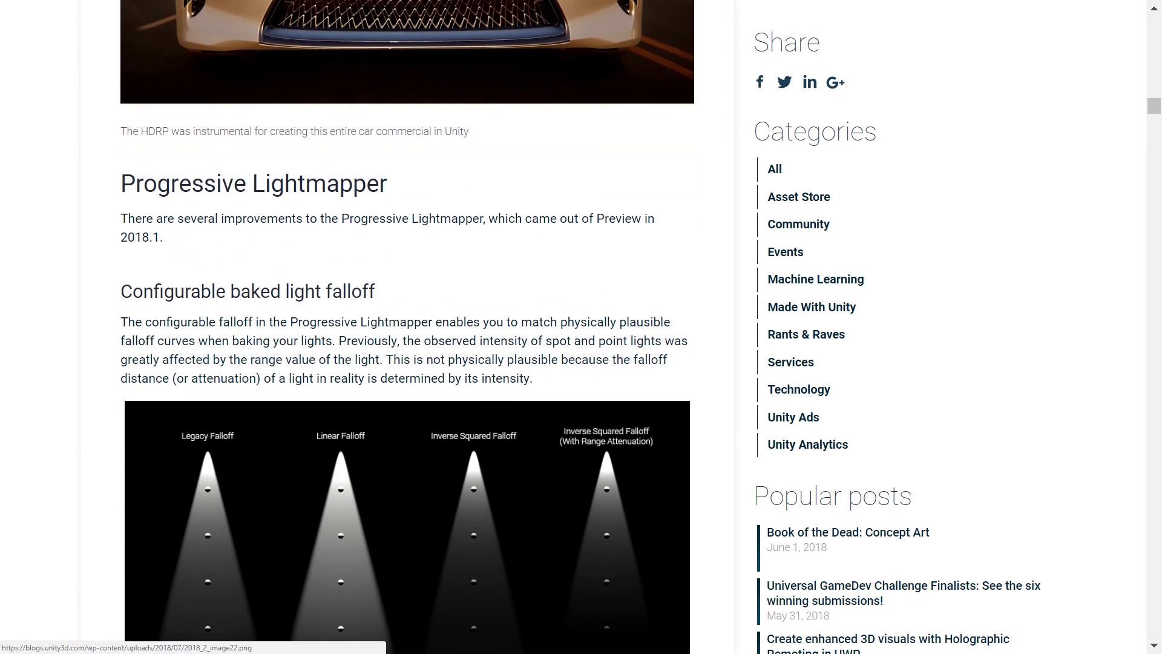
pyautogui.scroll(-20, 483, 390)
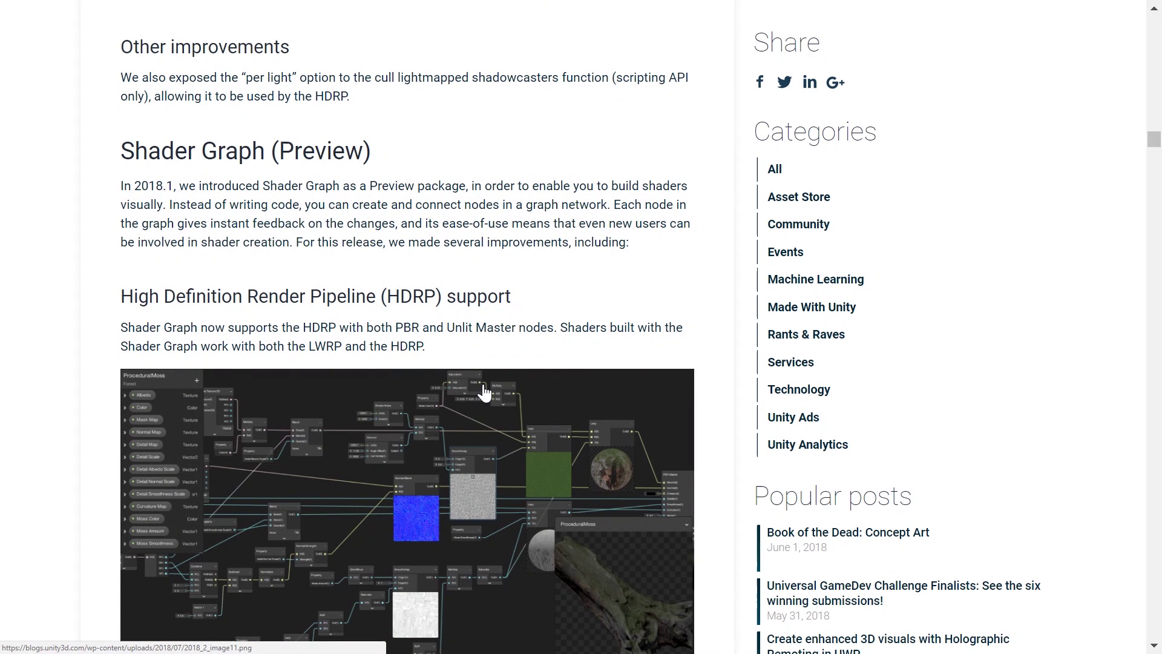
# - Highlight the Shader Graph introduction paragraph and the following line
pyautogui.scroll(-1, 484, 393)
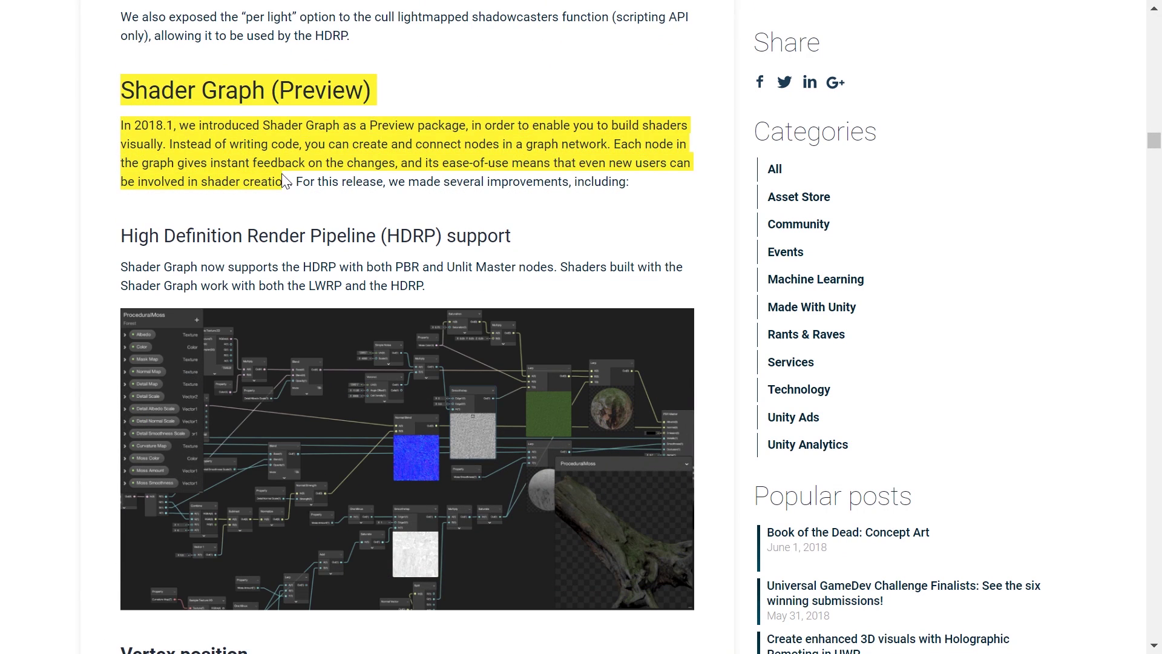
pyautogui.moveTo(385, 202); pyautogui.dragTo(647, 180)
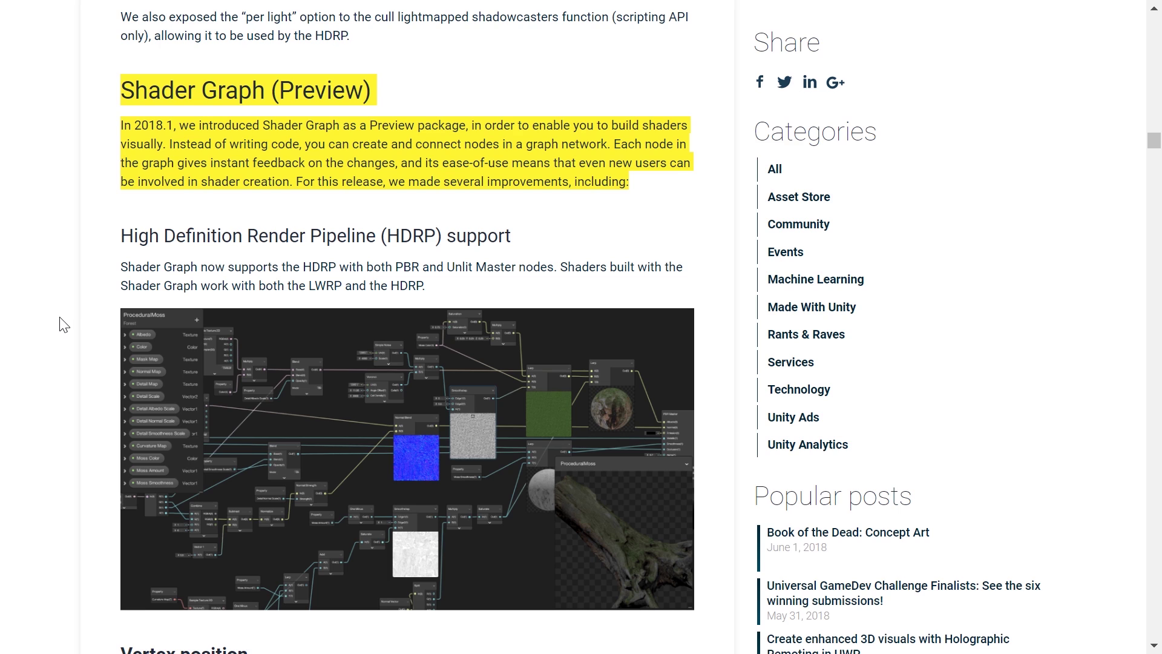
pyautogui.scroll(-1, 64, 326)
pyautogui.moveTo(120, 175); pyautogui.dragTo(526, 176)
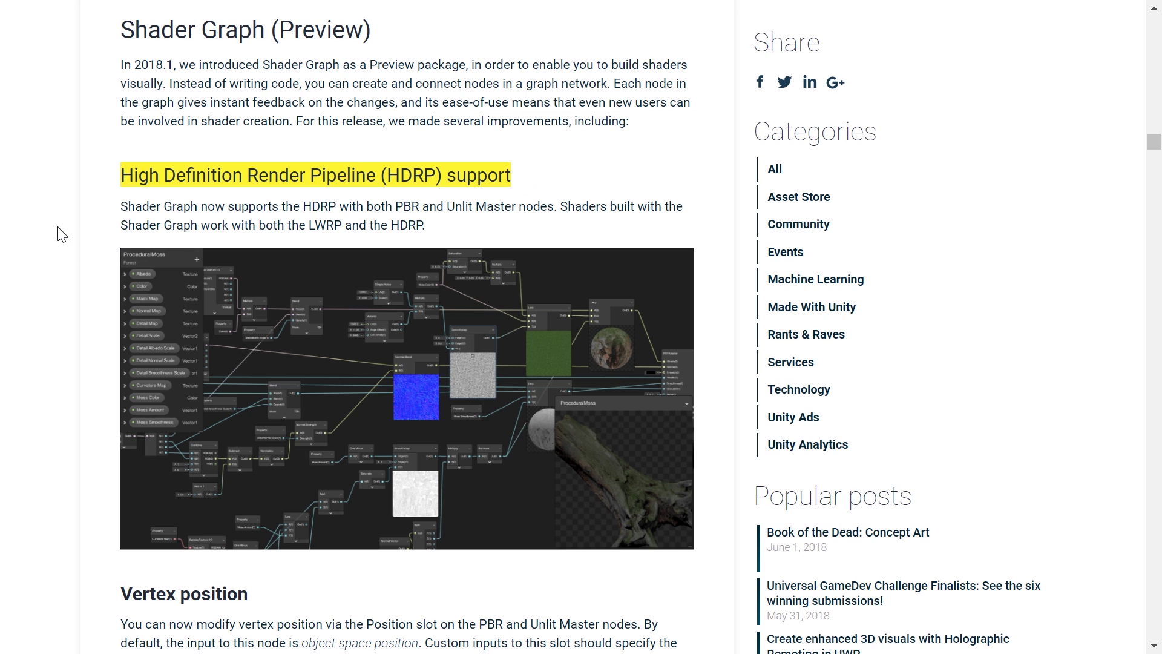
# - Autoscroll to the Property reference names section, highlight it, and continue toward Pixel Perfect Camera
pyautogui.middleClick(17, 203)
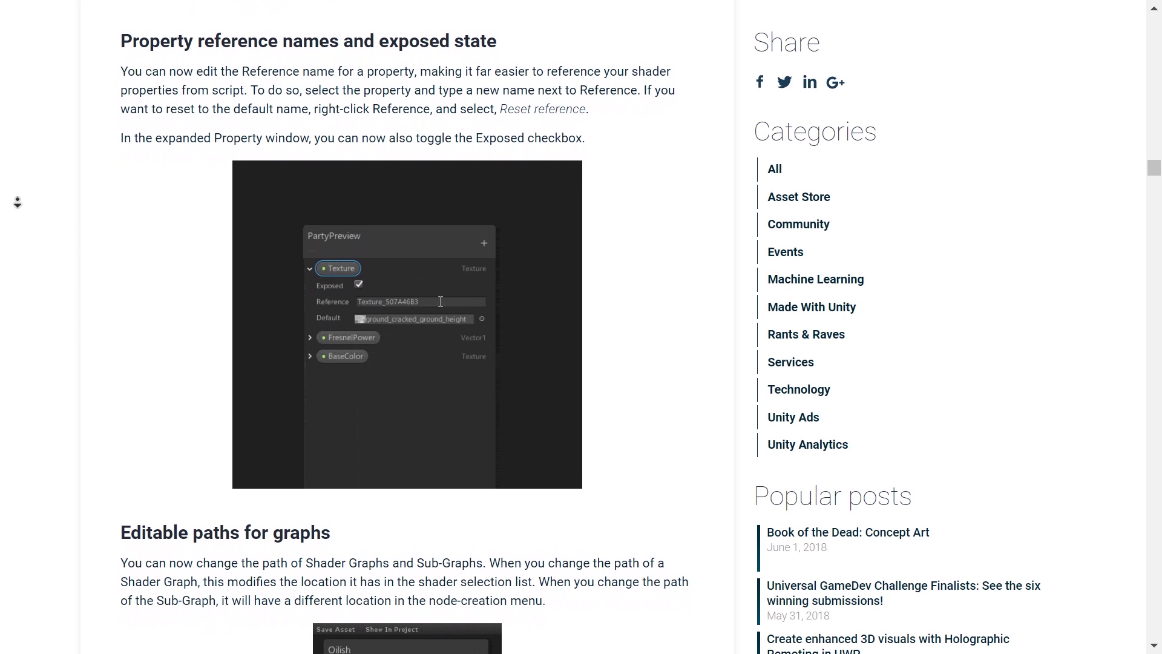
pyautogui.click(18, 203)
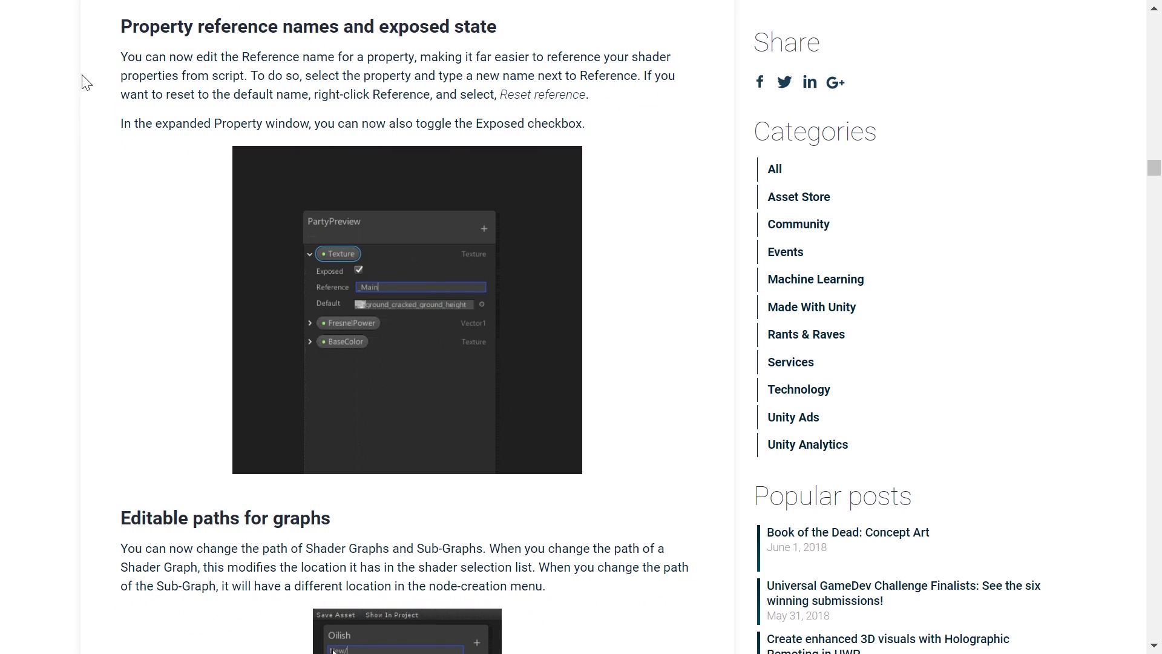
pyautogui.moveTo(116, 31); pyautogui.dragTo(607, 134)
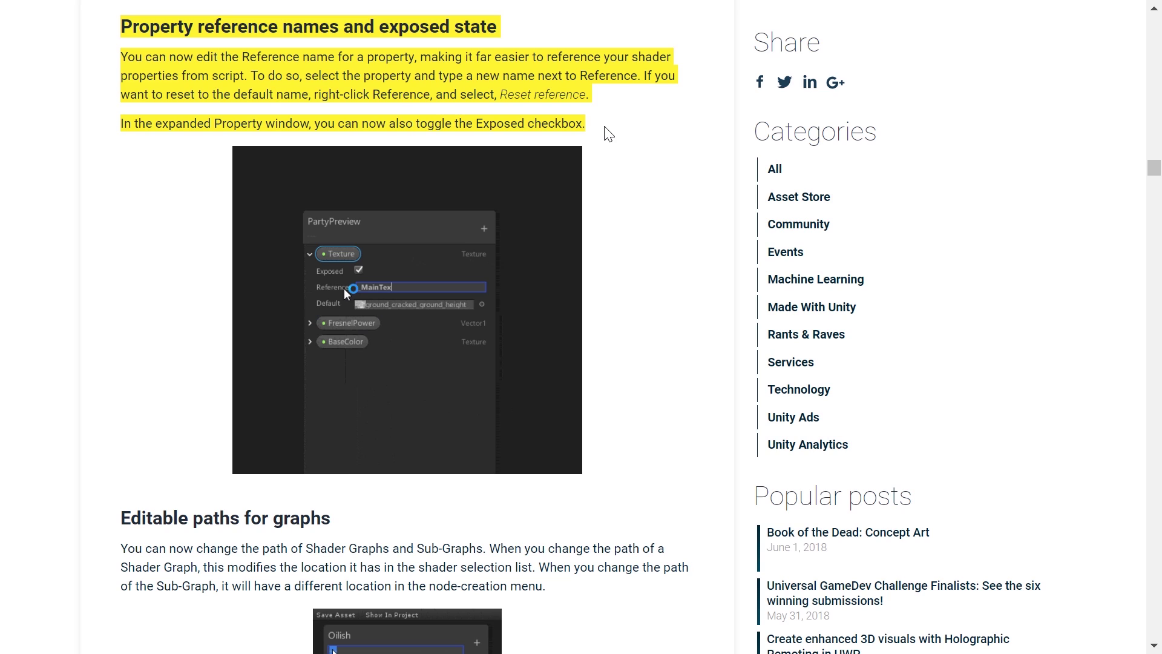
pyautogui.scroll(-20, 609, 133)
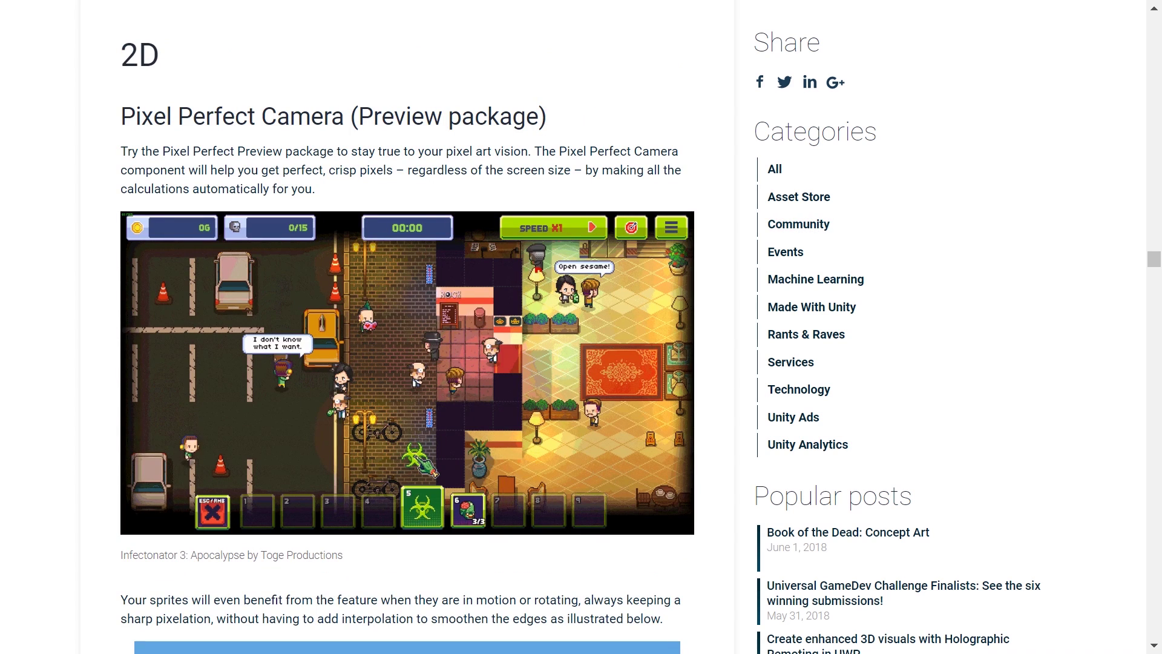
# - Highlight the Pixel Perfect Camera text, then read through Hexagonal Tilemaps to SVG Importer
pyautogui.moveTo(120, 116); pyautogui.dragTo(388, 197)
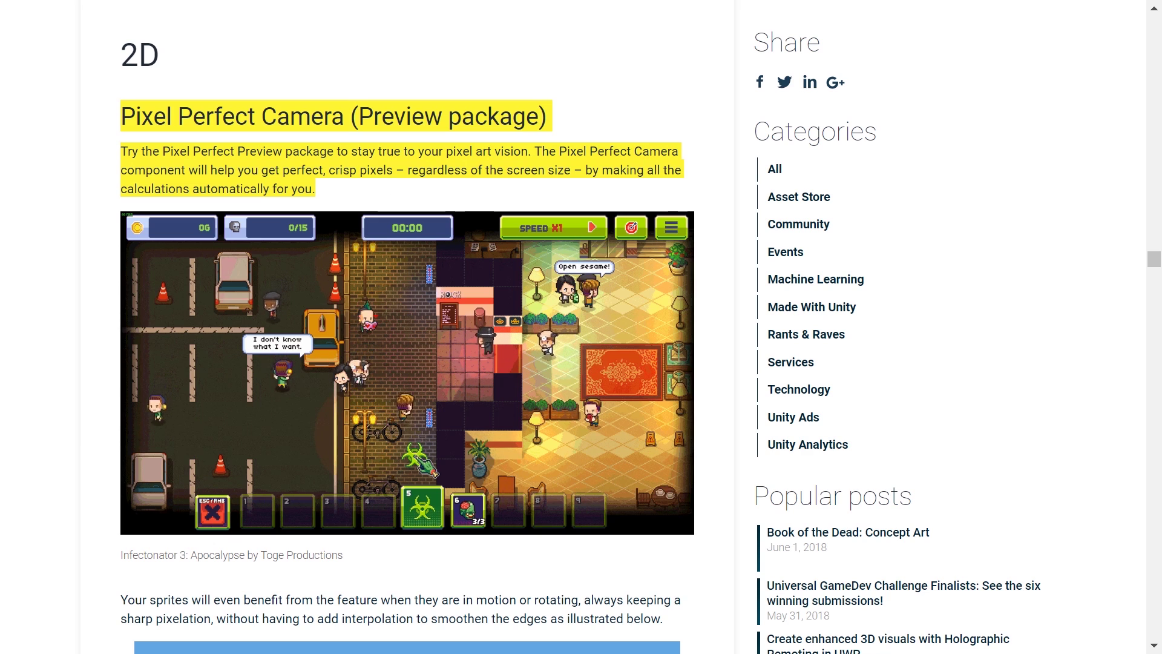
pyautogui.scroll(-5, 686, 323)
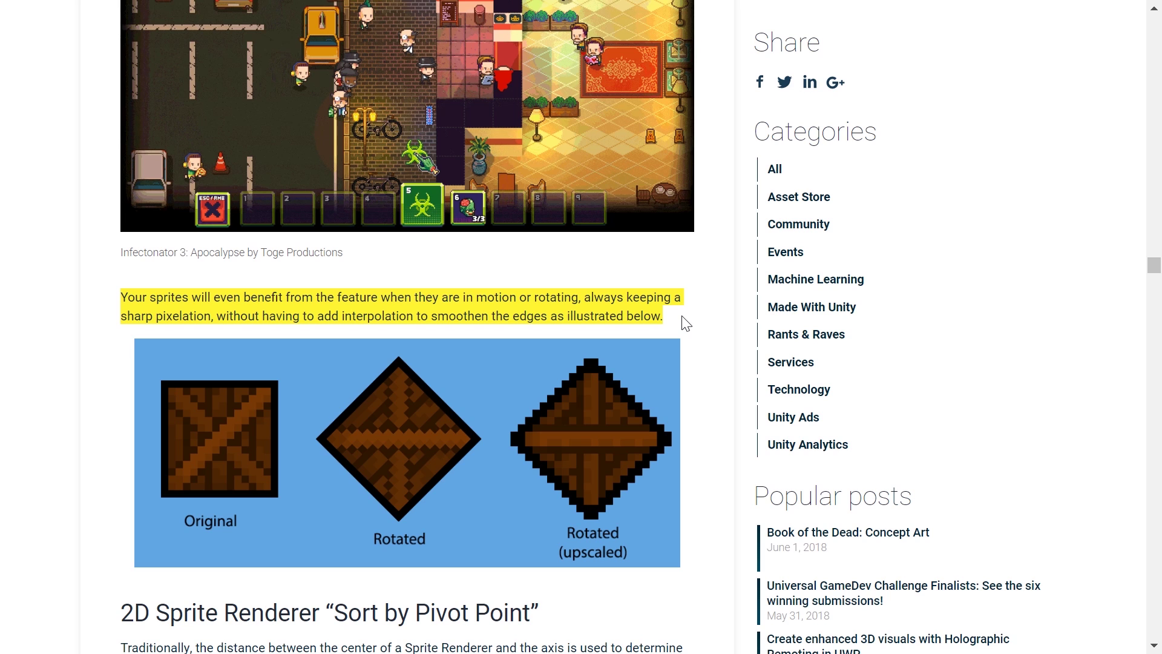
pyautogui.scroll(-10, 686, 323)
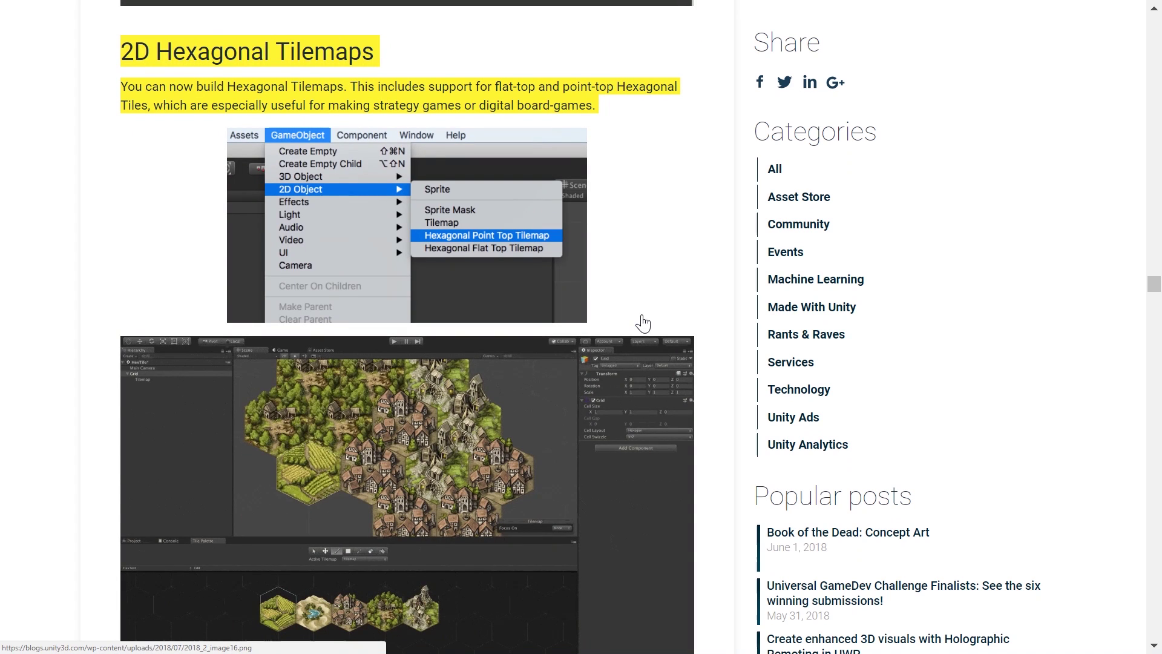
pyautogui.scroll(-1, 643, 322)
pyautogui.scroll(1, 643, 323)
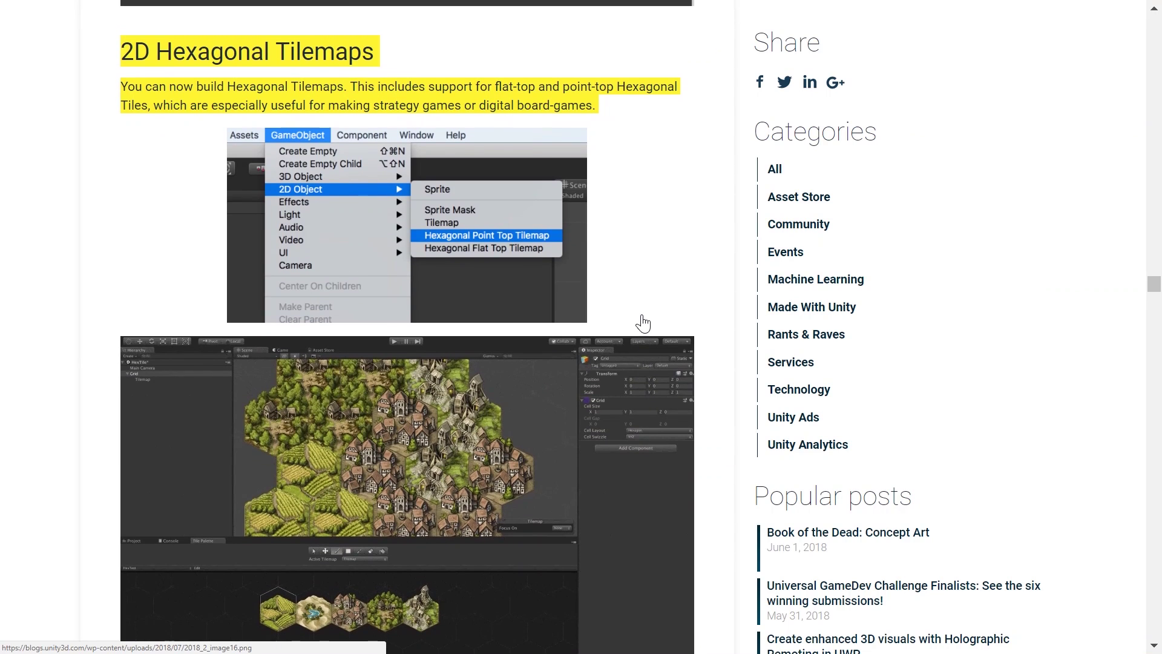
pyautogui.scroll(-1, 643, 323)
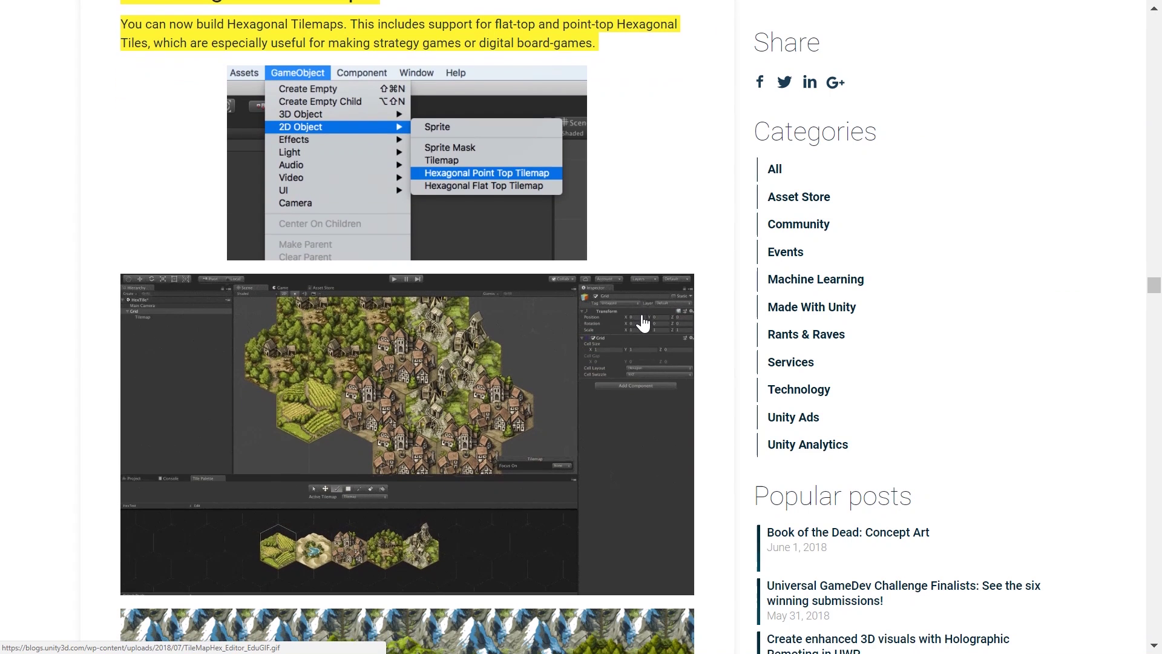
pyautogui.scroll(-2, 643, 322)
pyautogui.scroll(-3, 643, 323)
pyautogui.scroll(-2, 643, 323)
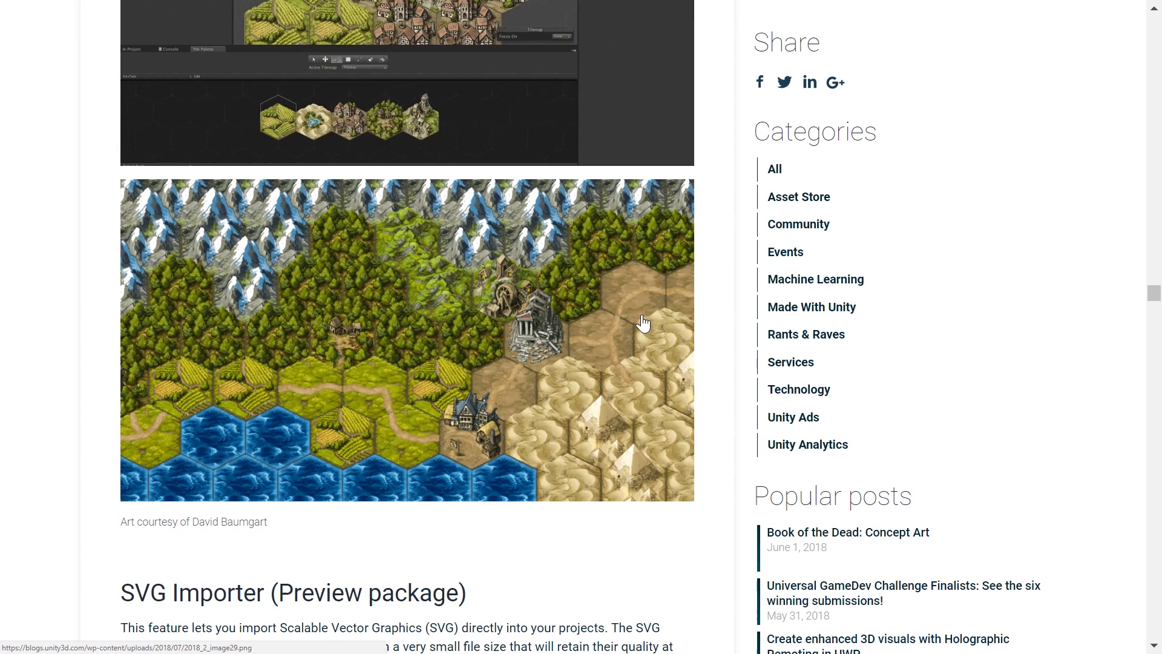
# - Autoscroll the blog from the SVG Importer section down to the tiger video and New 2D APIs
pyautogui.moveTo(1153, 293); pyautogui.dragTo(1157, 303)
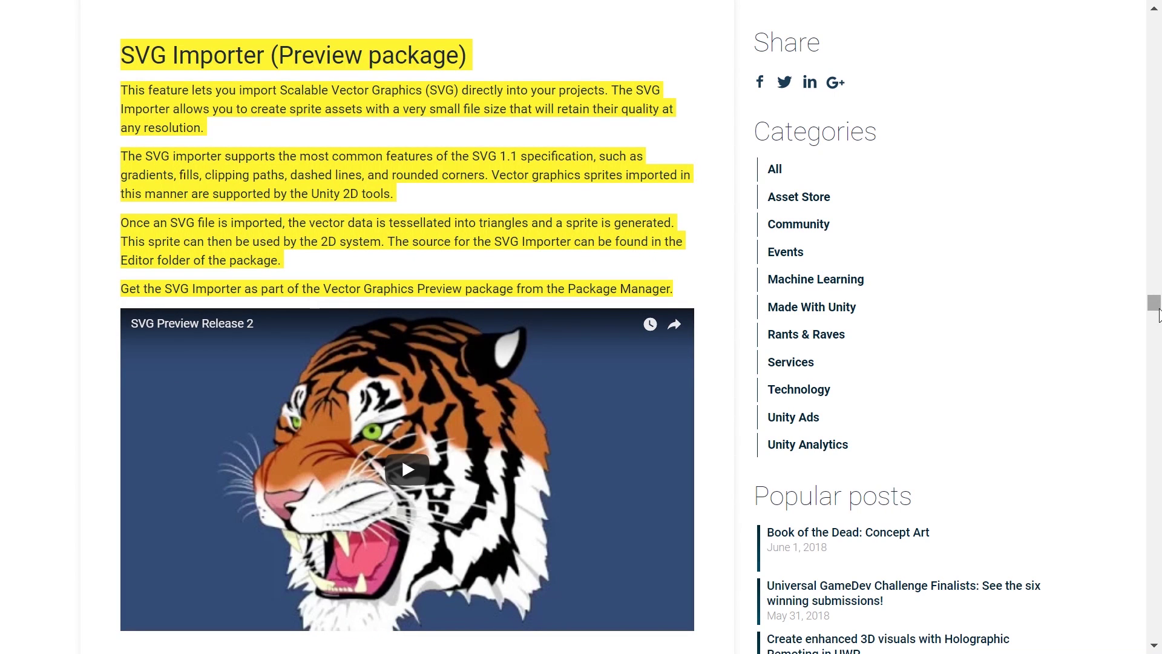
pyautogui.scroll(-1, 680, 208)
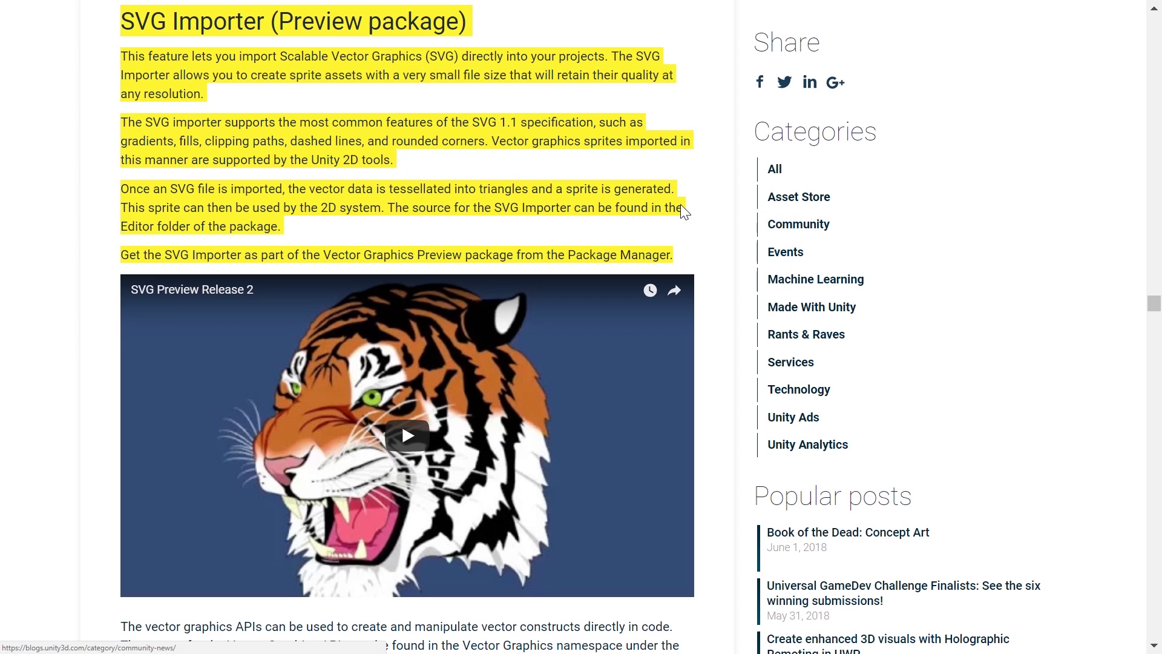
pyautogui.middleClick(100, 260)
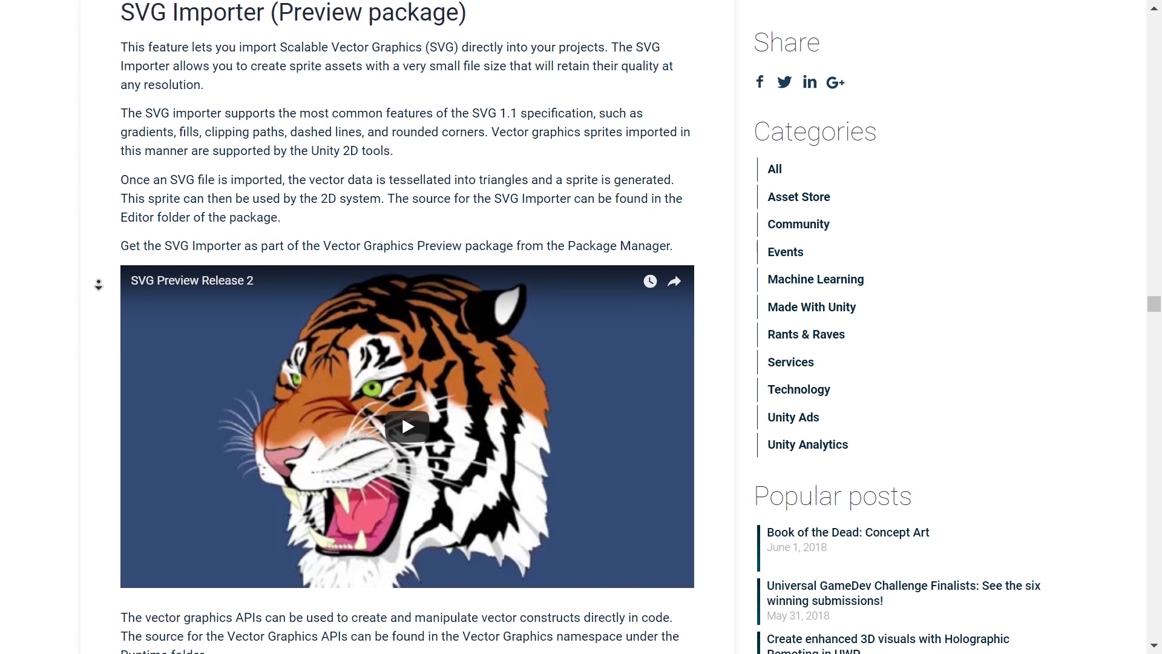
pyautogui.scroll(-1, 99, 284)
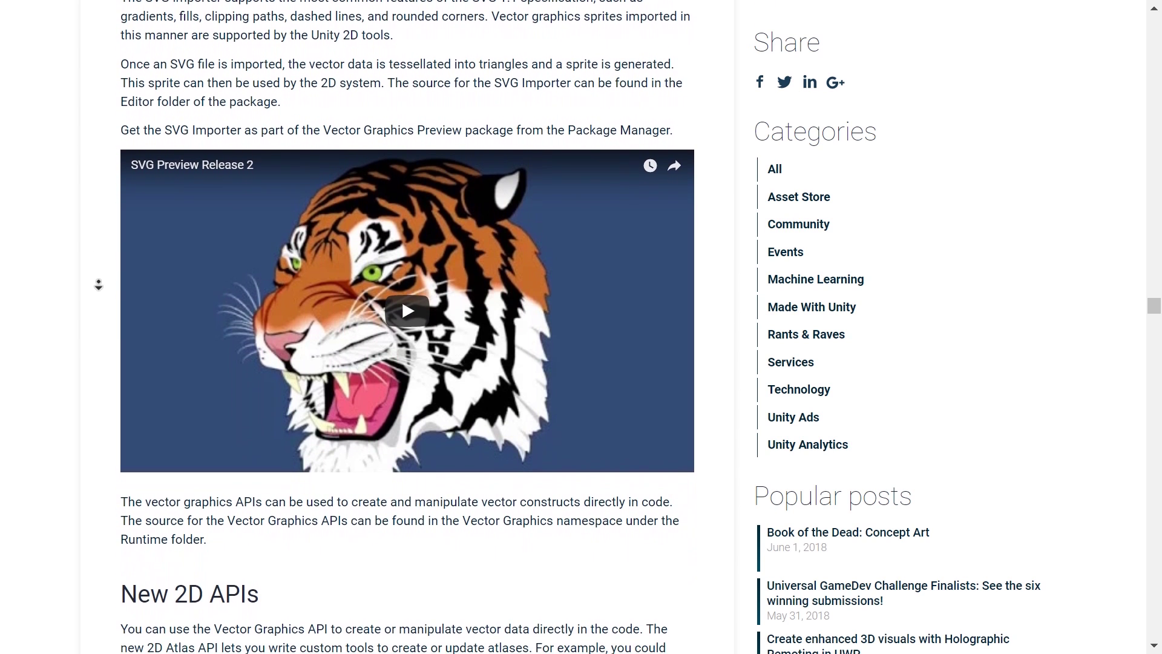
pyautogui.click(103, 289)
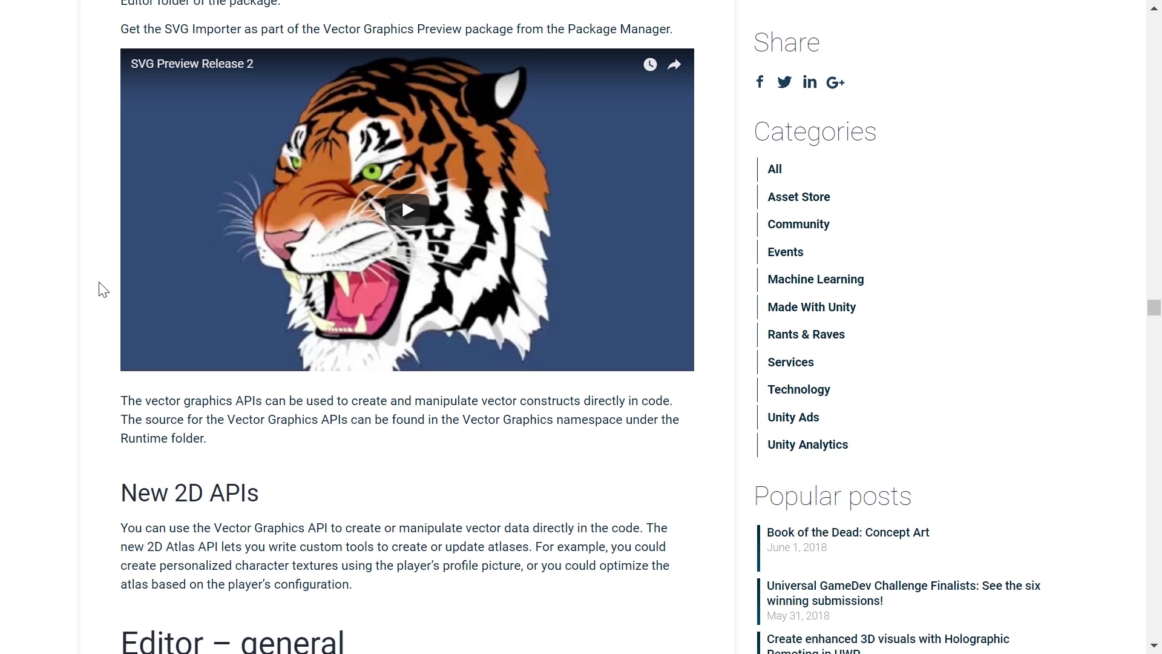
# - Scroll up slightly and watch the SVG Preview Release 2 video until it cuts to editor footage
pyautogui.scroll(1, 43, 357)
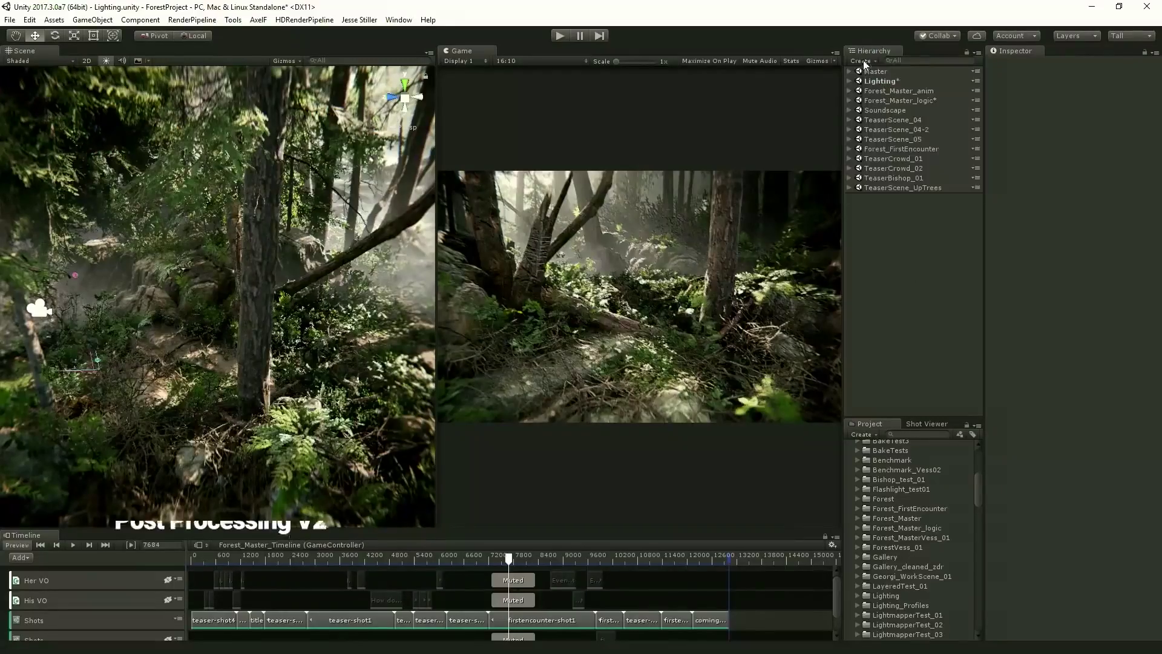
# - Add a Post-process Volume on the PostProcessing layer with Blend Distance 2
pyautogui.click(862, 60)
pyautogui.moveTo(874, 102)
pyautogui.click(1014, 208)
pyautogui.click(1131, 77)
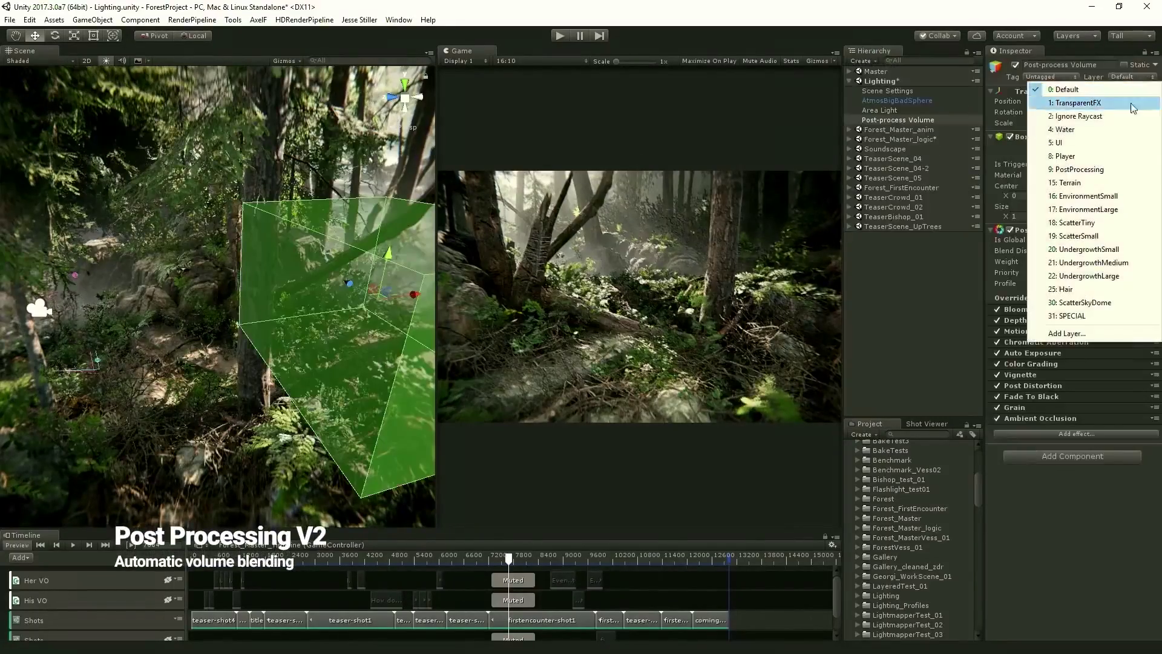
pyautogui.click(1081, 170)
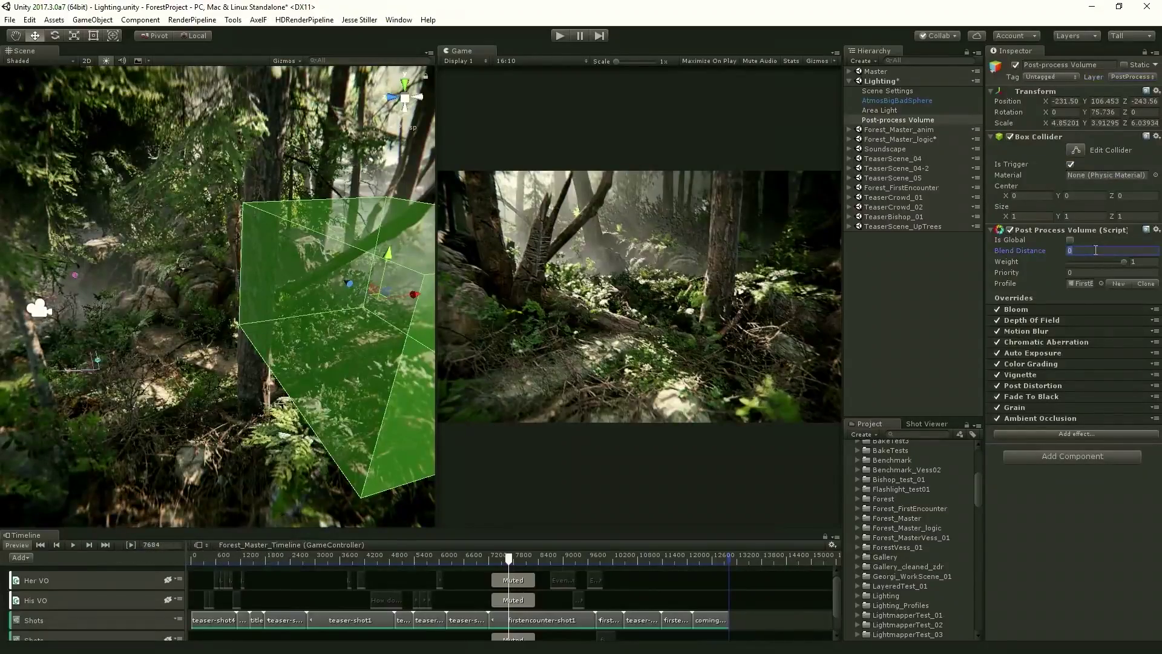
pyautogui.write('2')
pyautogui.moveTo(511, 573)
pyautogui.mouseDown()
pyautogui.moveTo(536, 565)
pyautogui.moveTo(512, 570)
pyautogui.mouseUp()
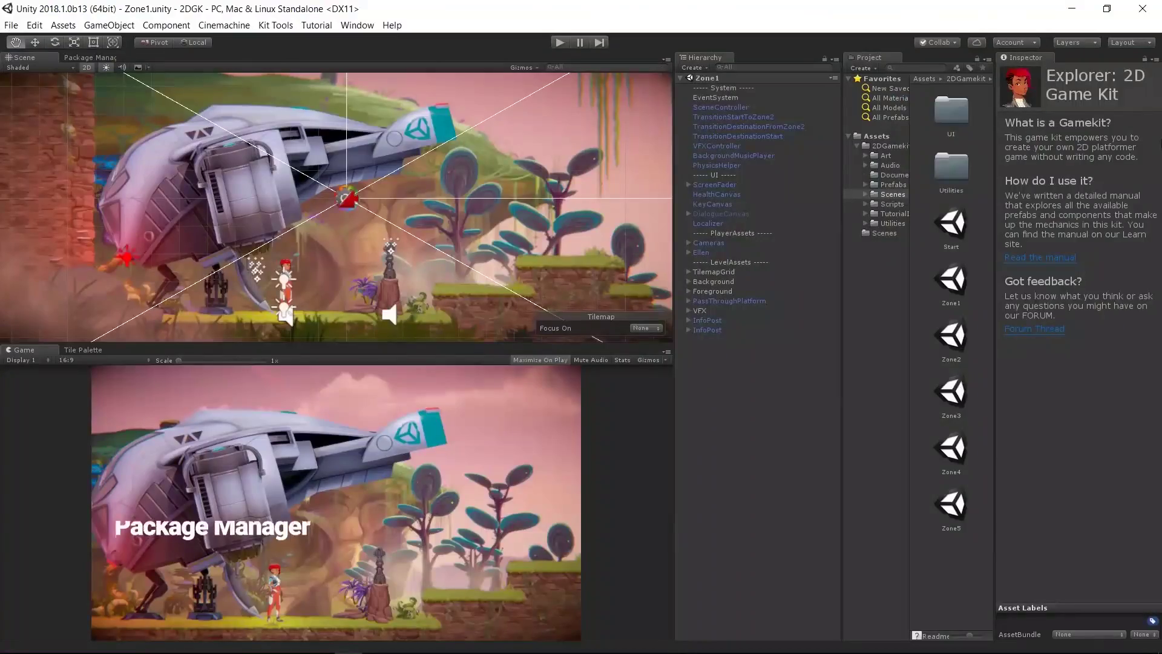
# - Install TextMesh Pro 1.2.2 from Package Manager, then view templates for new project MyCoolGameWow
pyautogui.click(371, 27)
pyautogui.click(445, 127)
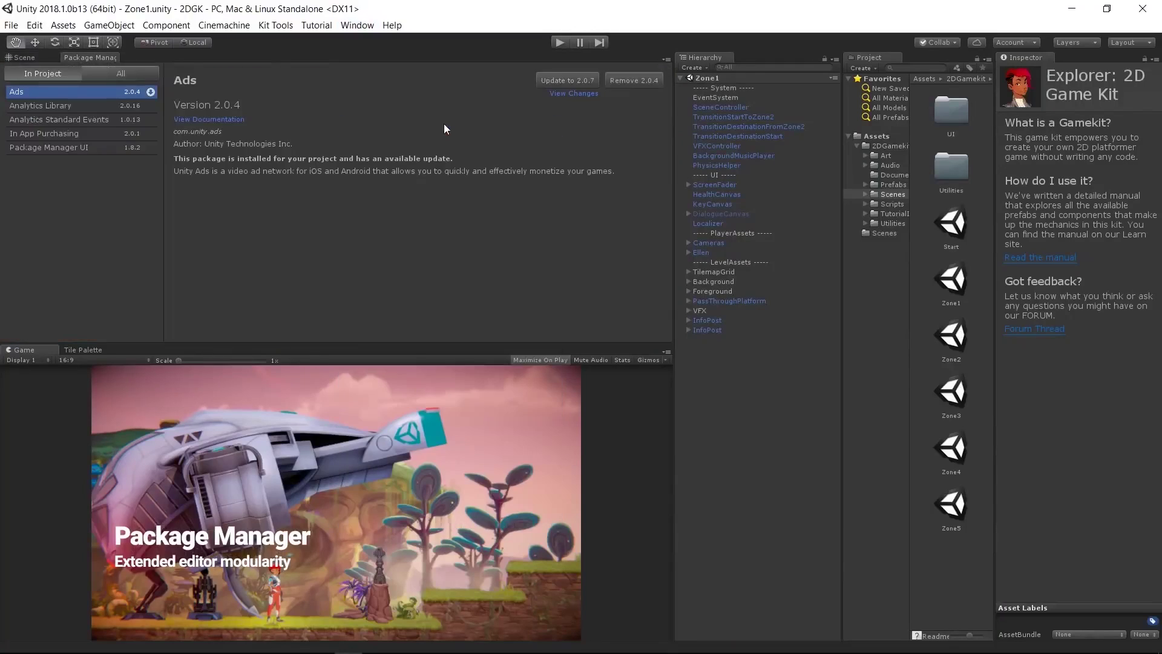
pyautogui.click(143, 272)
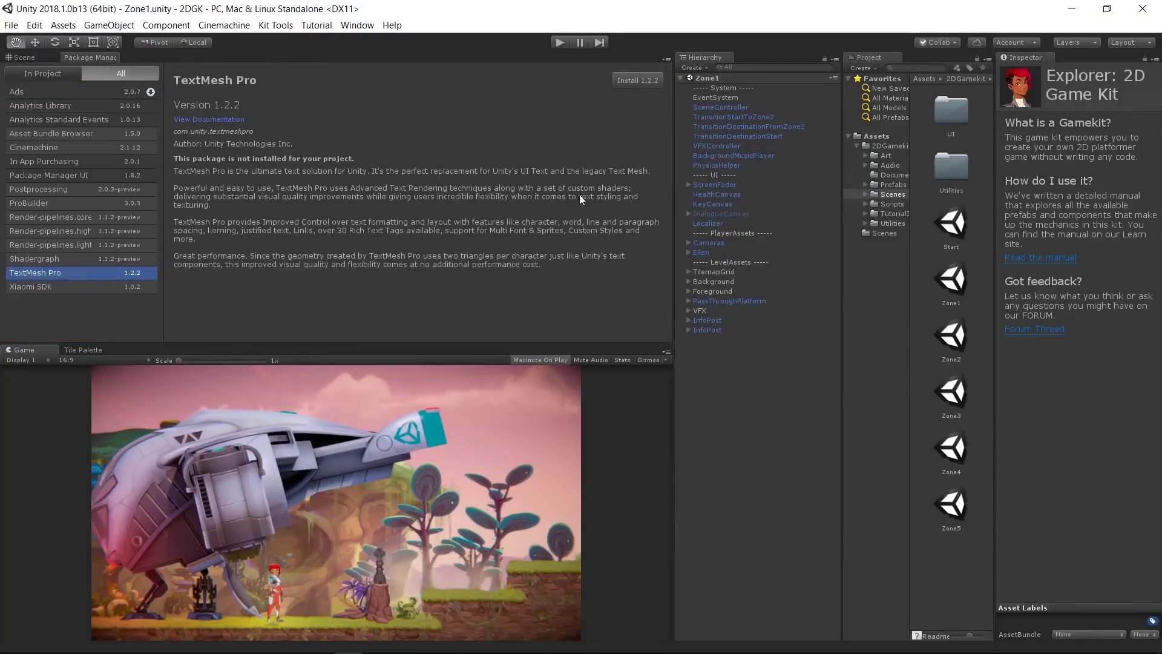
pyautogui.click(658, 84)
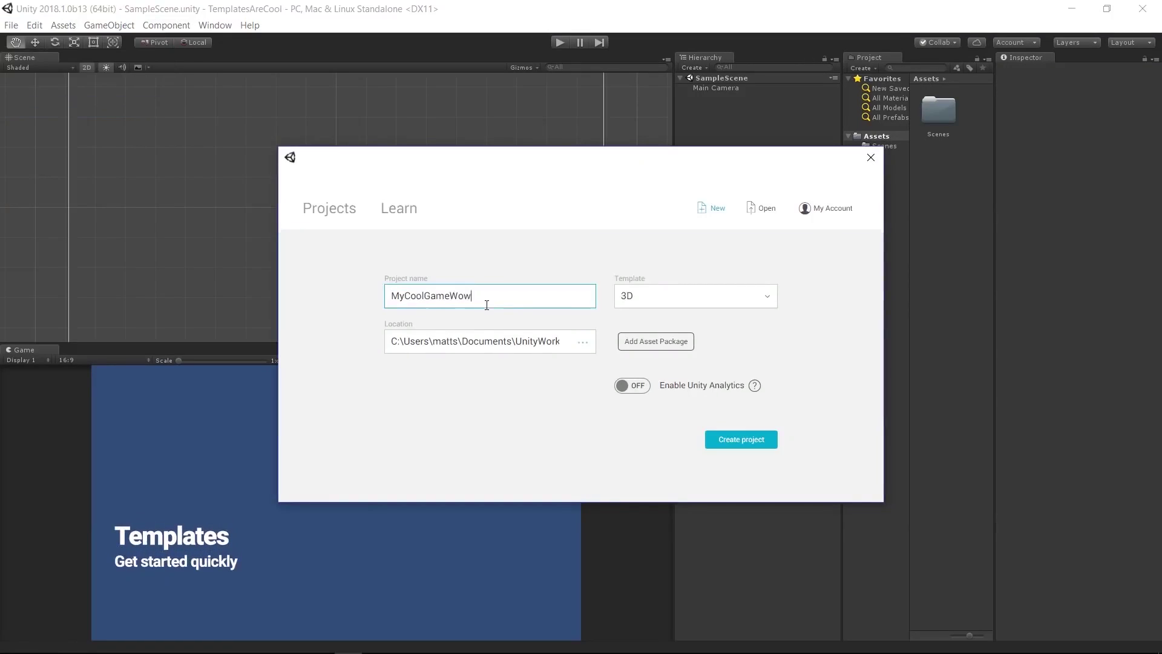
pyautogui.click(774, 294)
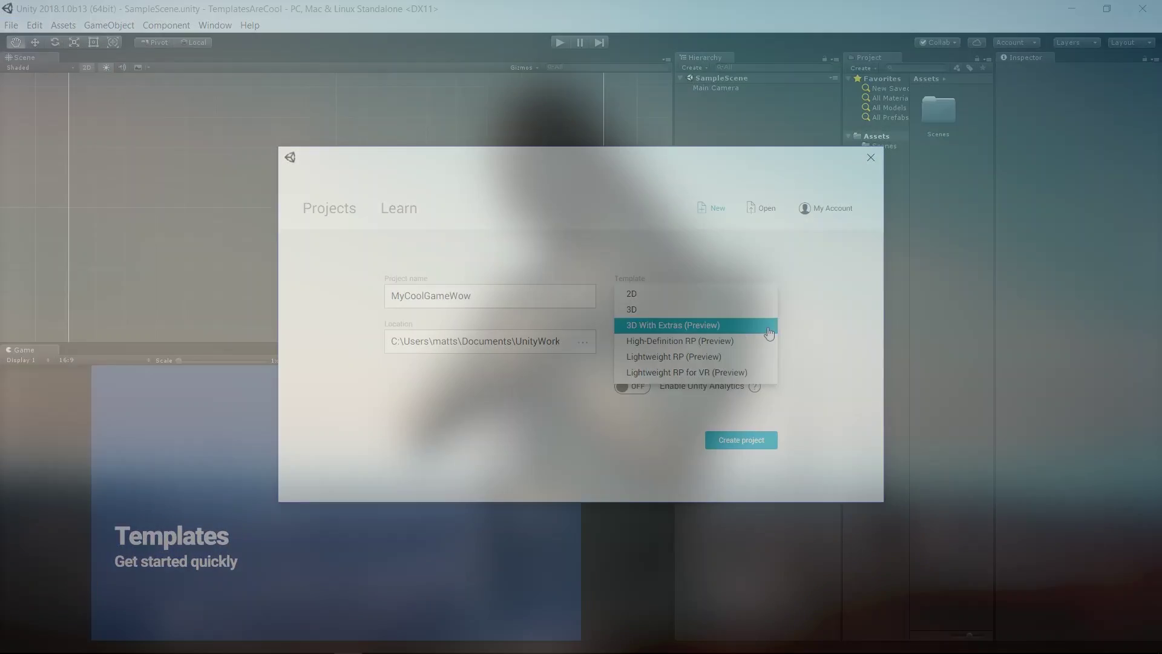